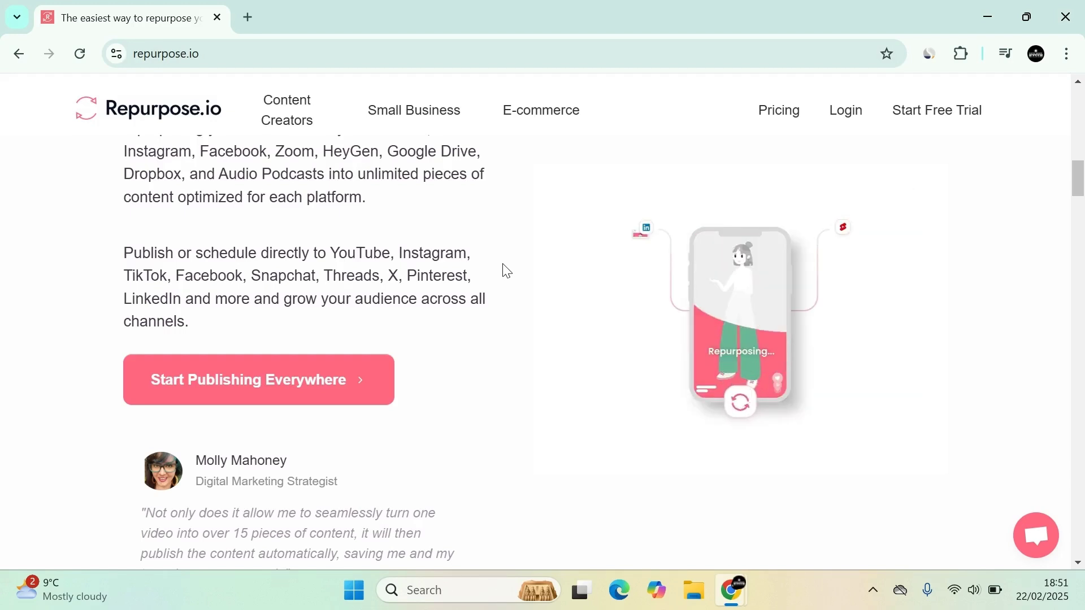
- Examine the Repurpose.io homepage, including its introduction, trusted integration partners and the automation and audience-growth feature sections
{"action": "scroll", "coordinate": [506, 276], "scroll_direction": "down", "scroll_amount": 5}
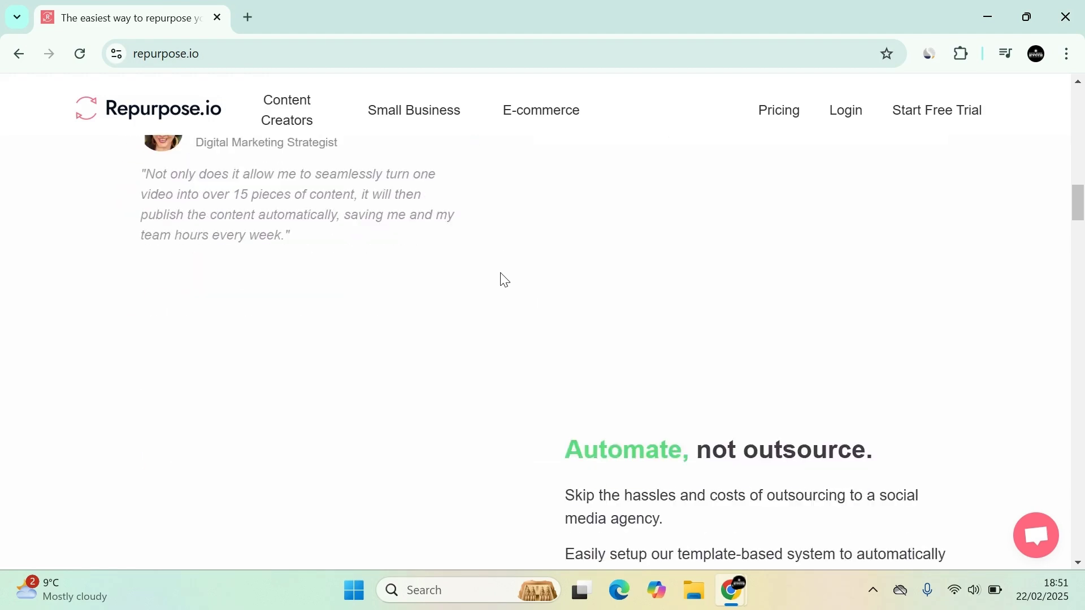
{"action": "scroll", "coordinate": [503, 275], "scroll_direction": "up", "scroll_amount": 6}
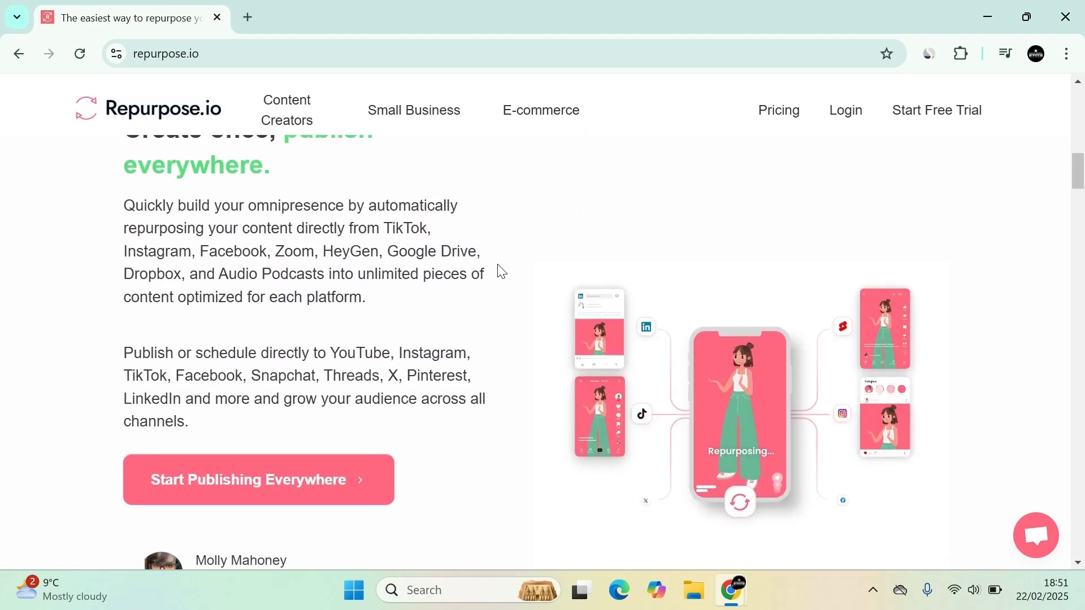
{"action": "scroll", "coordinate": [501, 270], "scroll_direction": "up", "scroll_amount": 8}
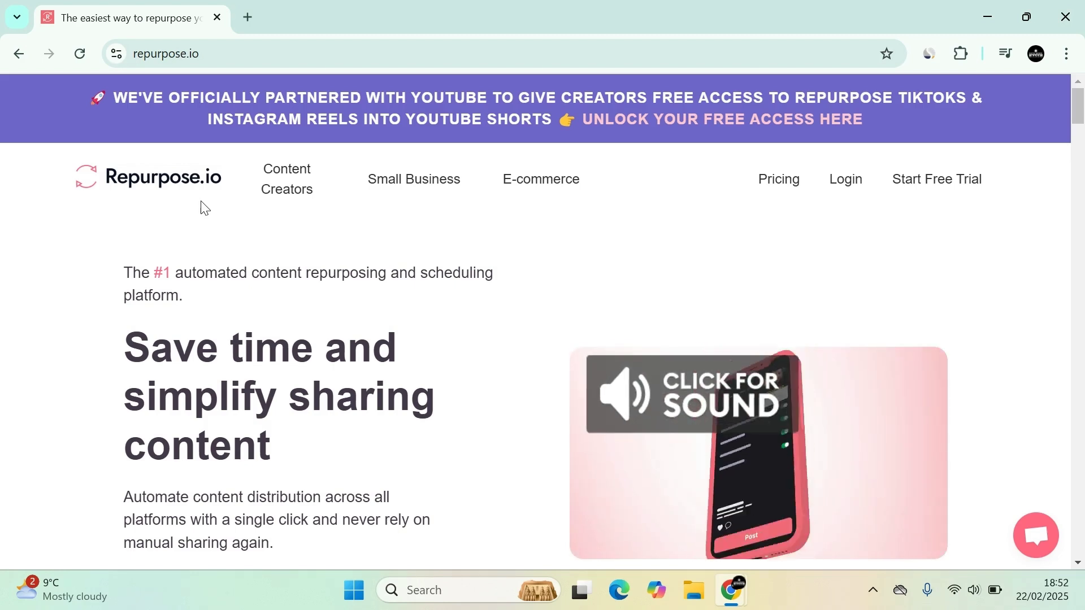
{"action": "scroll", "coordinate": [206, 208], "scroll_direction": "down", "scroll_amount": 1}
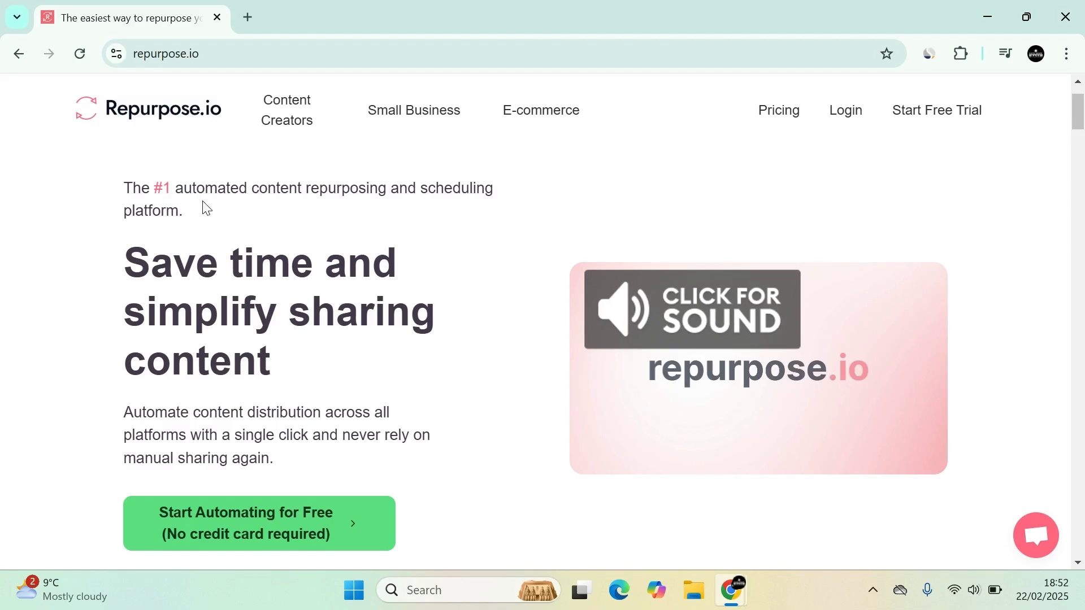
{"action": "scroll", "coordinate": [206, 209], "scroll_direction": "down", "scroll_amount": 2}
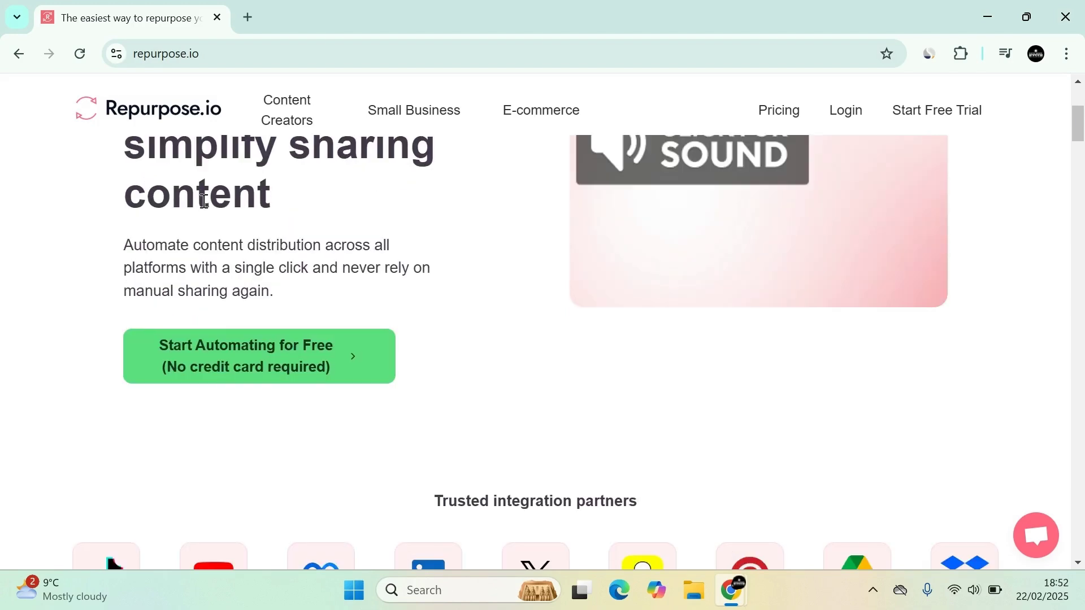
{"action": "scroll", "coordinate": [203, 203], "scroll_direction": "down", "scroll_amount": 2}
{"action": "scroll", "coordinate": [204, 205], "scroll_direction": "up", "scroll_amount": 3}
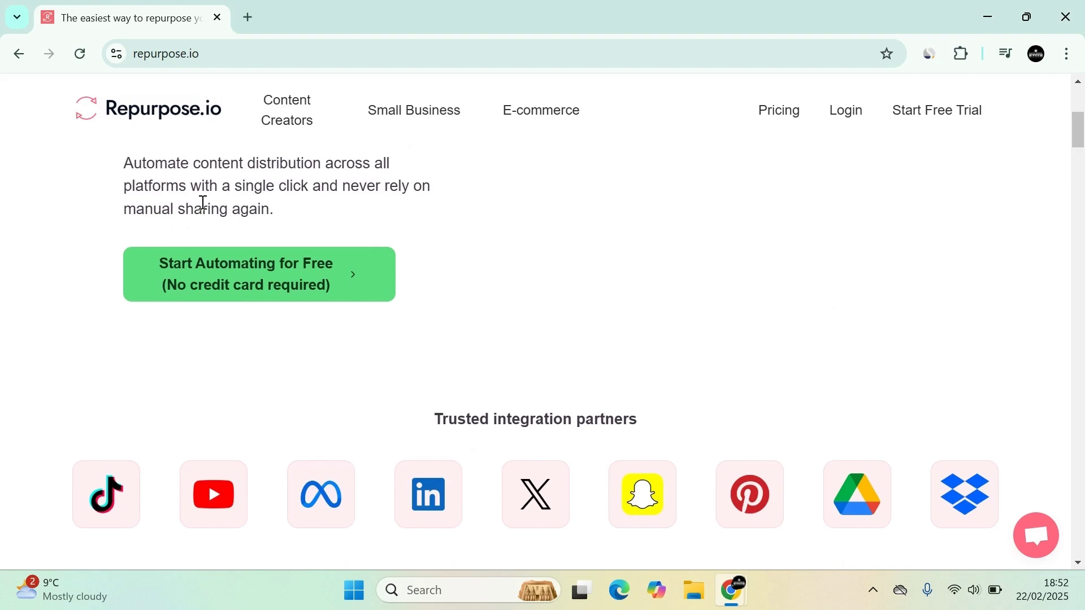
{"action": "scroll", "coordinate": [204, 209], "scroll_direction": "down", "scroll_amount": 3}
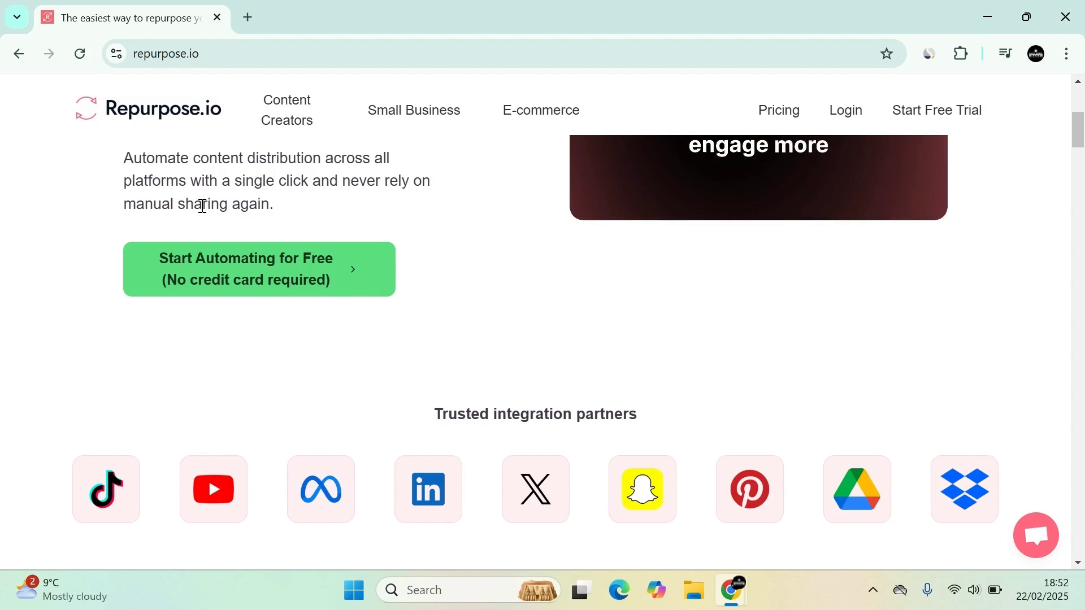
{"action": "scroll", "coordinate": [214, 320], "scroll_direction": "down", "scroll_amount": 3}
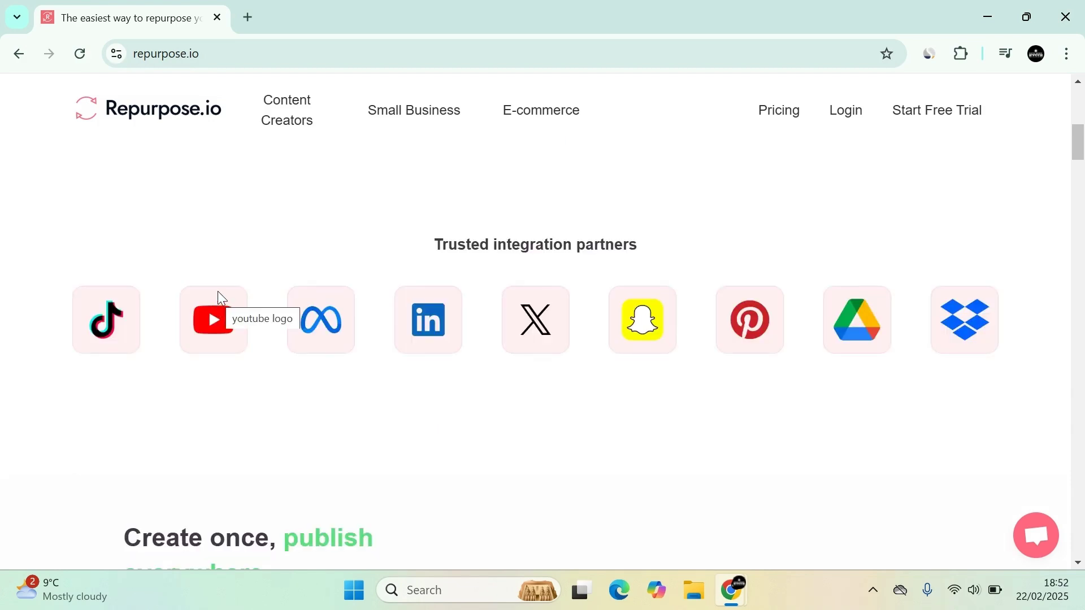
{"action": "scroll", "coordinate": [218, 292], "scroll_direction": "down", "scroll_amount": 9}
{"action": "scroll", "coordinate": [221, 277], "scroll_direction": "down", "scroll_amount": 6}
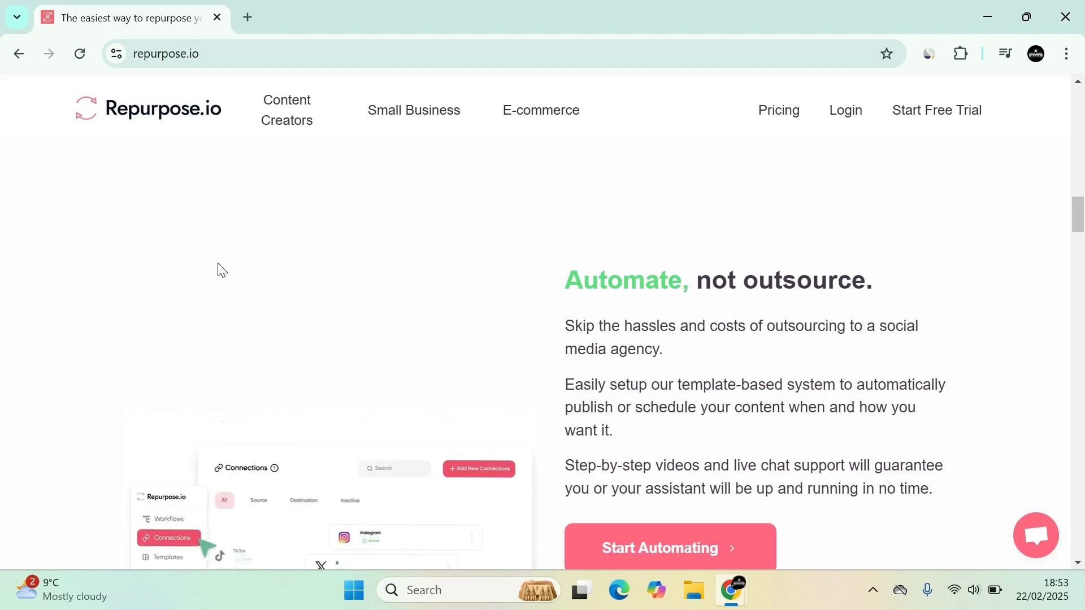
{"action": "scroll", "coordinate": [224, 264], "scroll_direction": "down", "scroll_amount": 1}
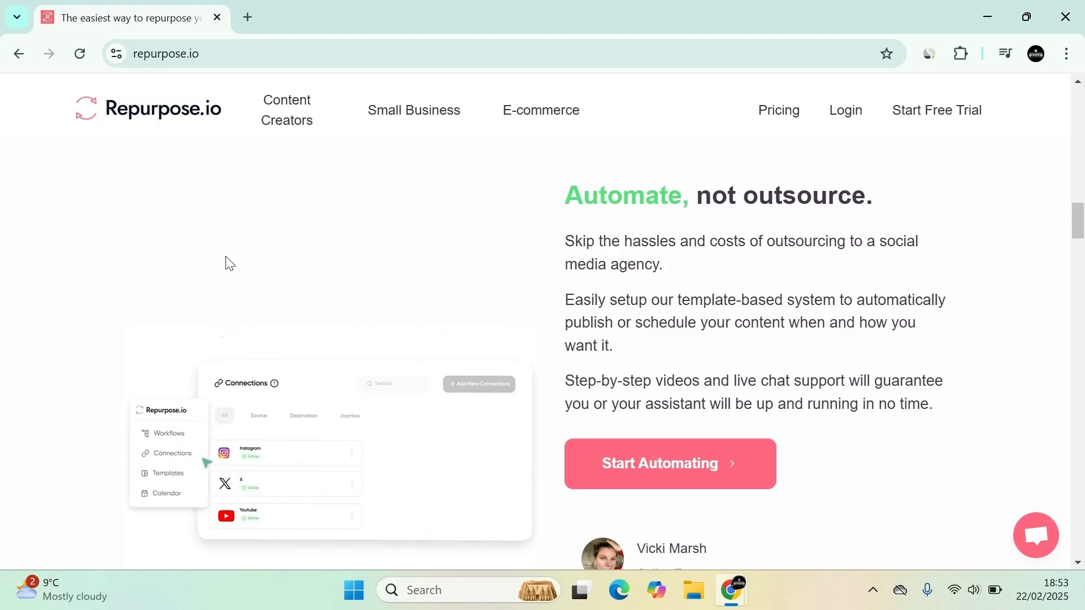
{"action": "scroll", "coordinate": [229, 263], "scroll_direction": "down", "scroll_amount": 1}
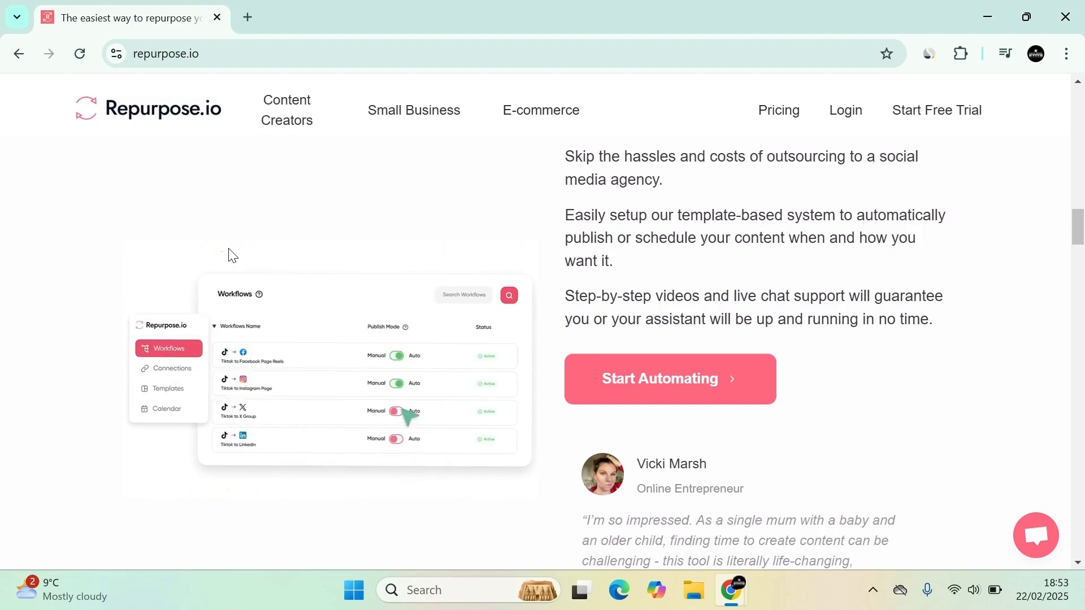
{"action": "scroll", "coordinate": [230, 255], "scroll_direction": "down", "scroll_amount": 5}
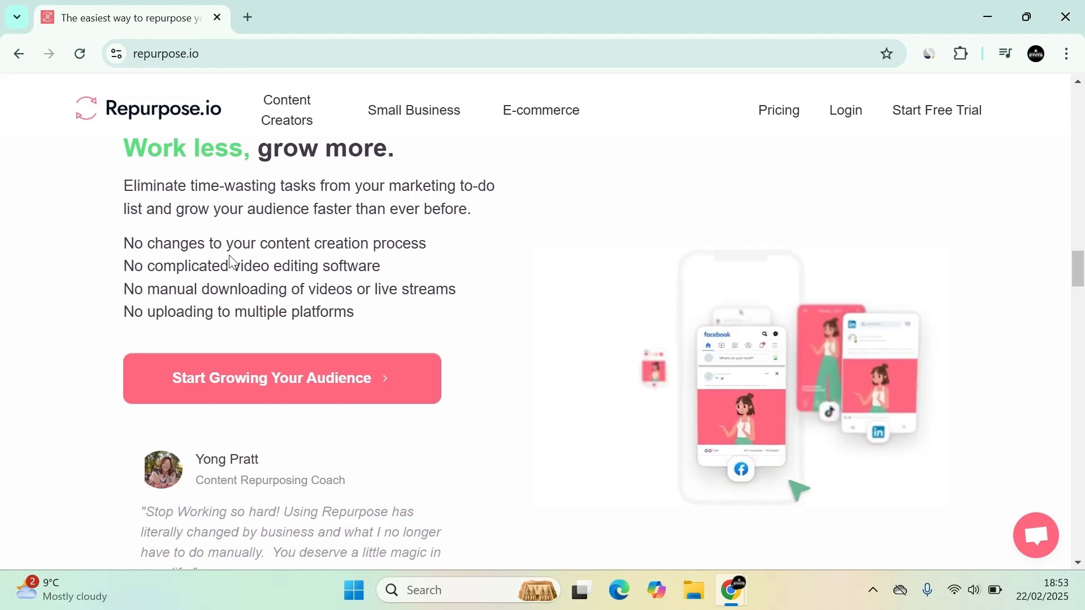
- Log in to Repurpose.io with Google, choosing the first listed Google account
{"action": "scroll", "coordinate": [238, 245], "scroll_direction": "up", "scroll_amount": 15}
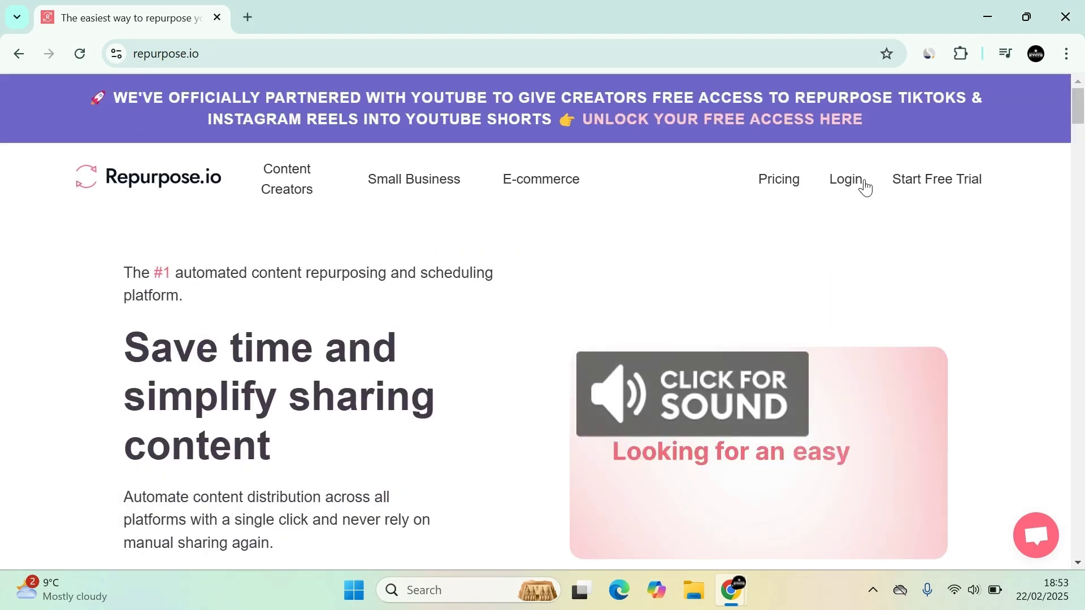
{"action": "left_click", "coordinate": [840, 197]}
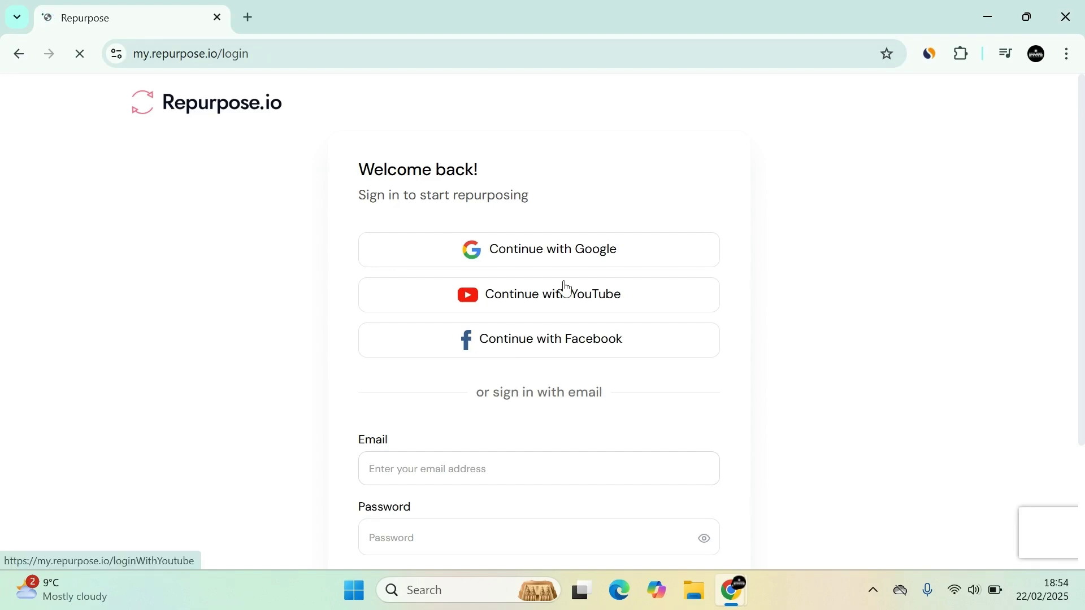
{"action": "scroll", "coordinate": [566, 288], "scroll_direction": "down", "scroll_amount": 2}
{"action": "scroll", "coordinate": [448, 424], "scroll_direction": "up", "scroll_amount": 2}
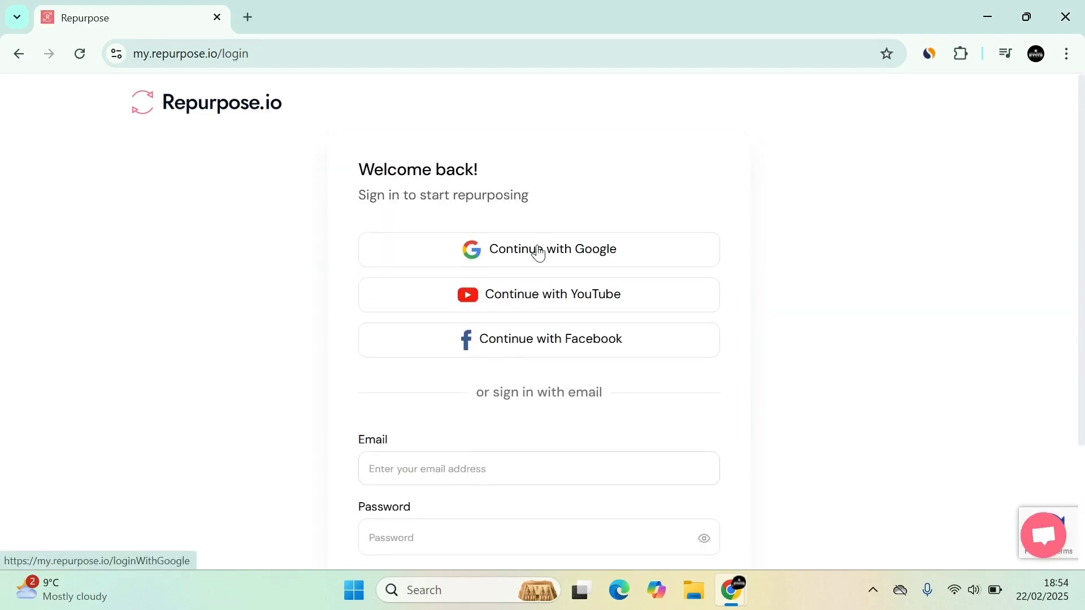
{"action": "left_click", "coordinate": [538, 251]}
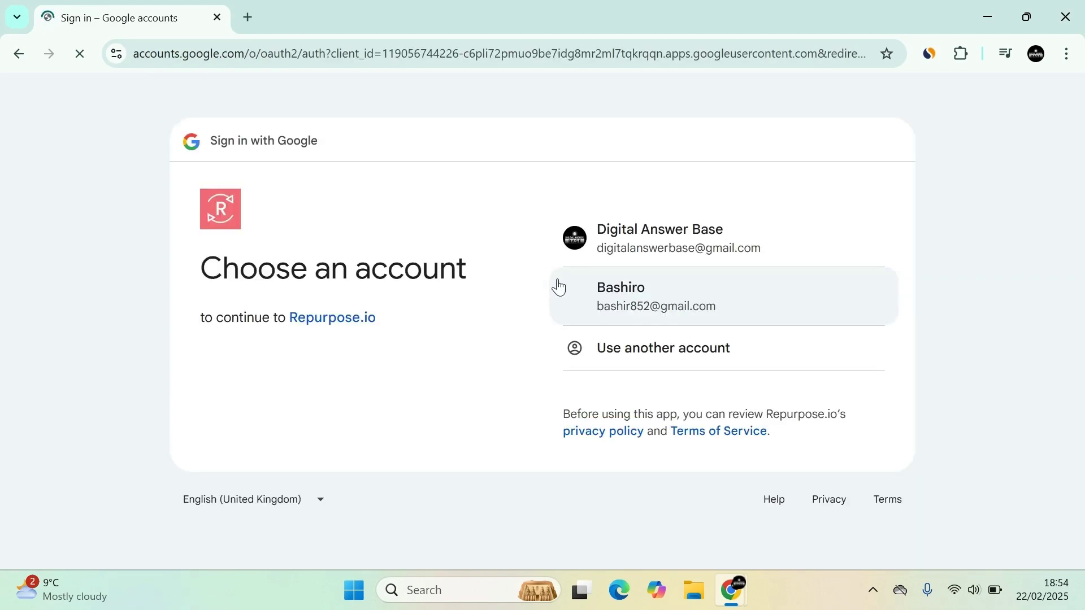
{"action": "left_click", "coordinate": [624, 237]}
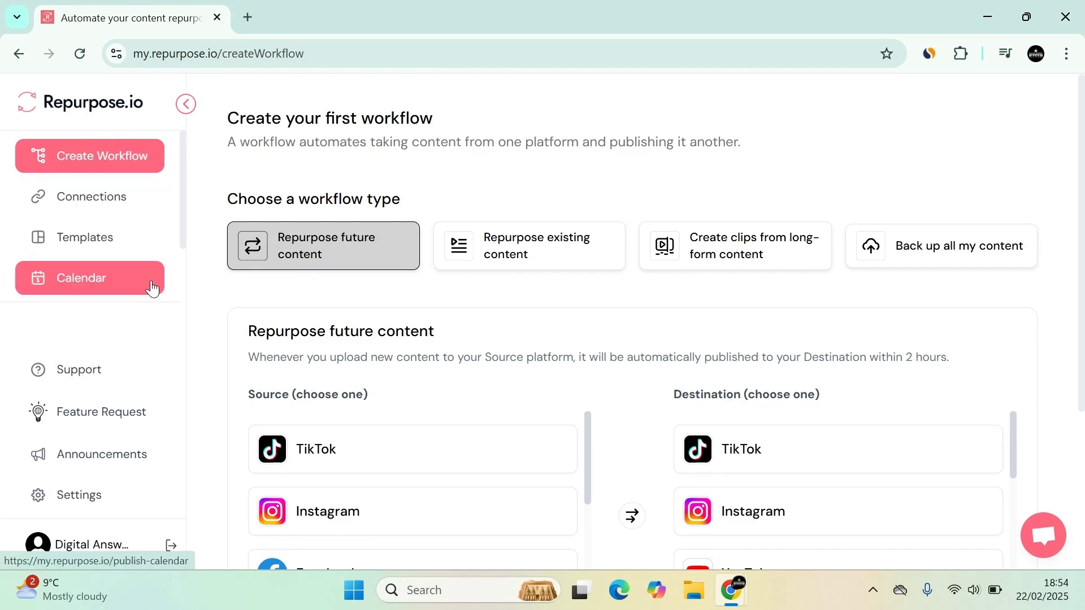
- Examine the dashboard's navigation entries and the source and destination platforms offered for repurposing future content
{"action": "scroll", "coordinate": [151, 288], "scroll_direction": "down", "scroll_amount": 3}
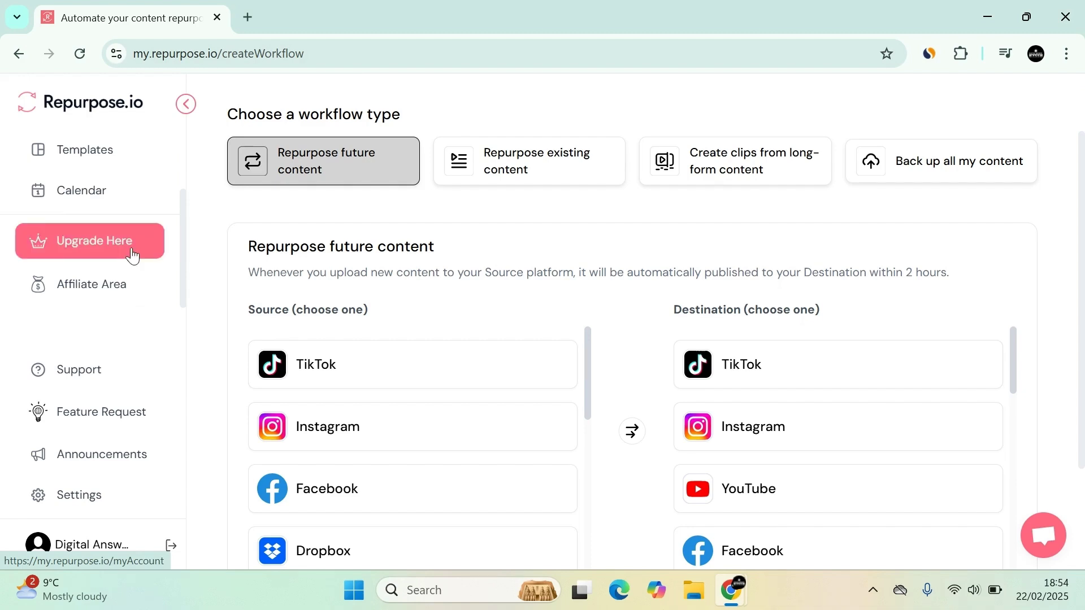
{"action": "scroll", "coordinate": [133, 255], "scroll_direction": "down", "scroll_amount": 3}
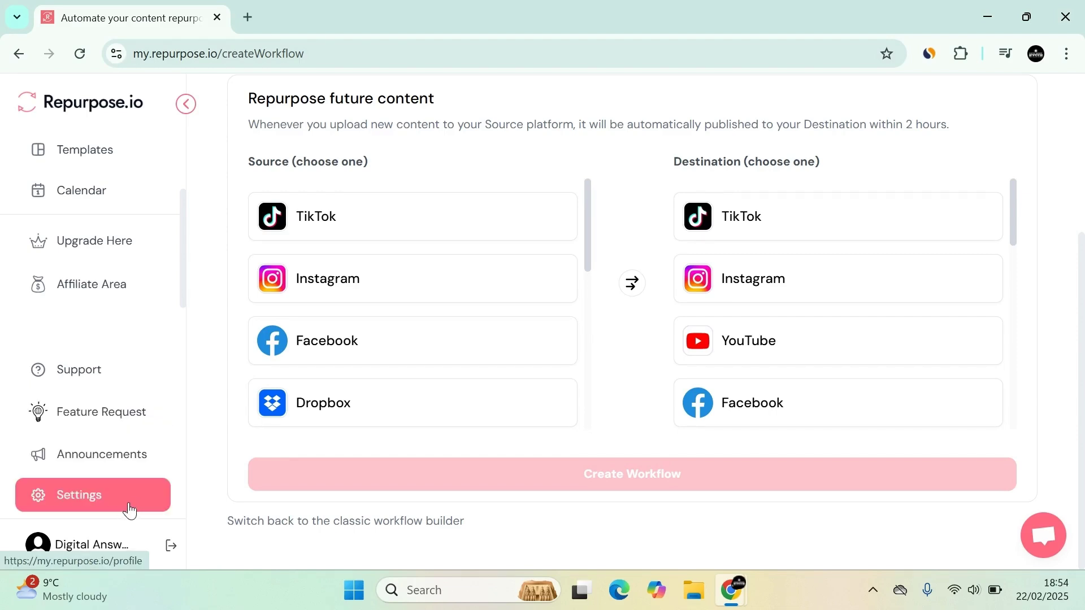
{"action": "scroll", "coordinate": [273, 295], "scroll_direction": "up", "scroll_amount": 3}
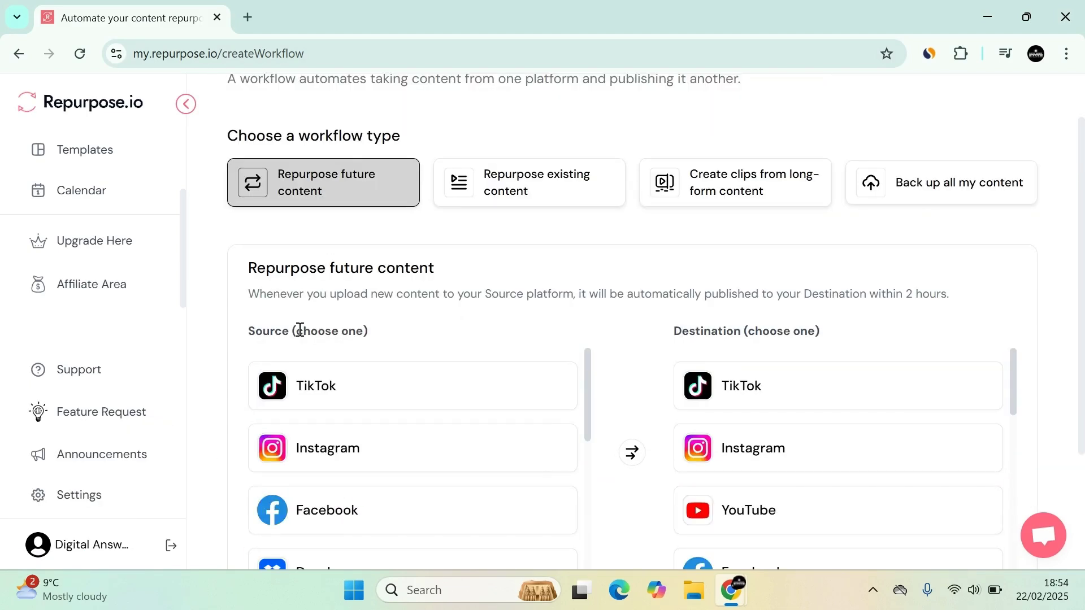
{"action": "scroll", "coordinate": [404, 294], "scroll_direction": "down", "scroll_amount": 3}
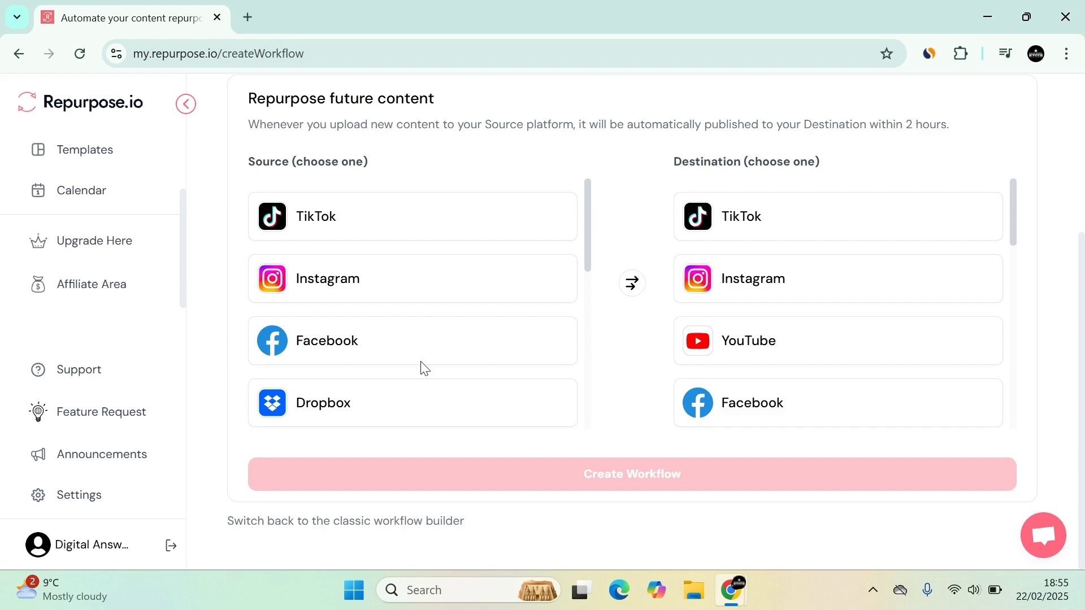
{"action": "scroll", "coordinate": [875, 421], "scroll_direction": "down", "scroll_amount": 3}
{"action": "scroll", "coordinate": [870, 412], "scroll_direction": "down", "scroll_amount": 2}
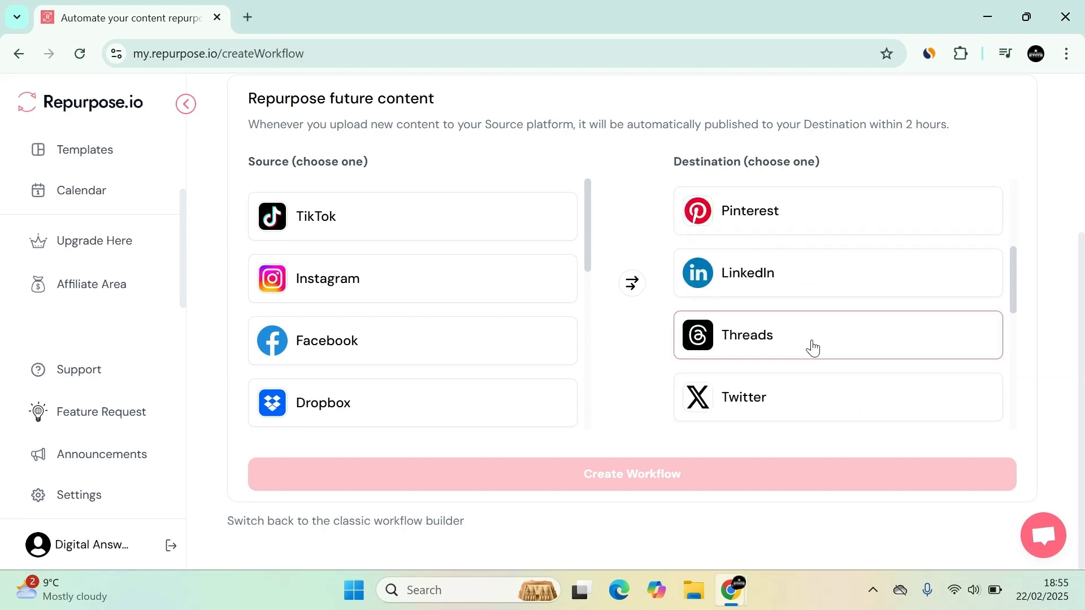
{"action": "scroll", "coordinate": [814, 349], "scroll_direction": "down", "scroll_amount": 7}
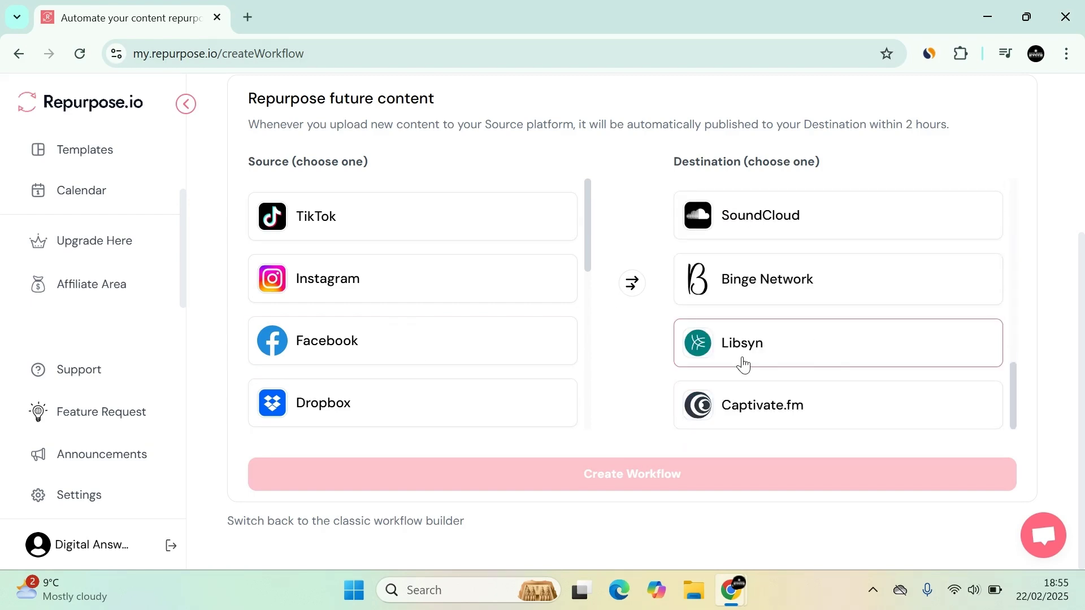
{"action": "scroll", "coordinate": [787, 342], "scroll_direction": "up", "scroll_amount": 2}
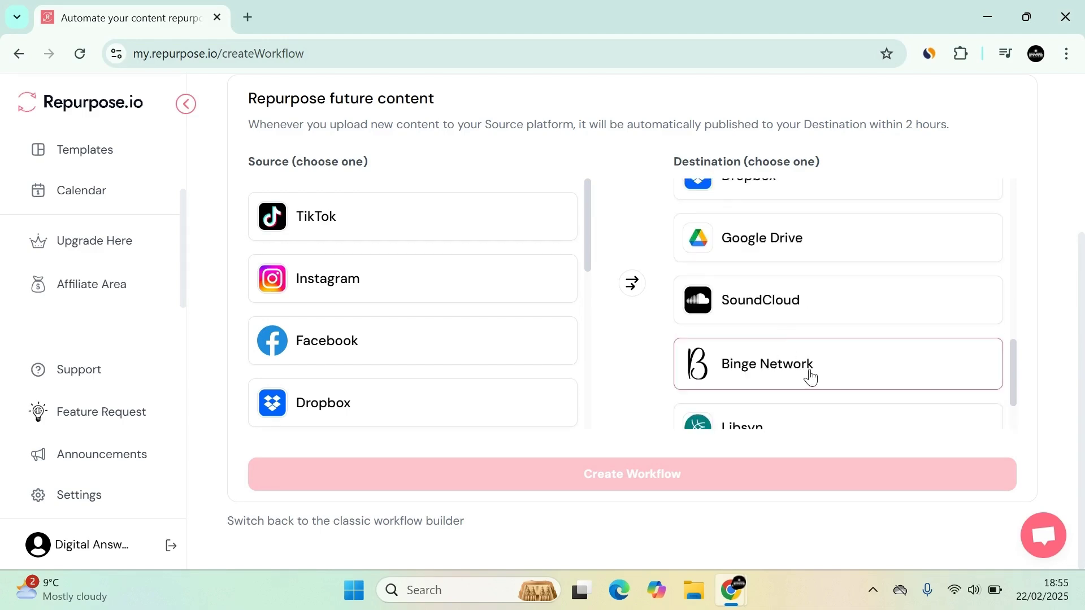
{"action": "scroll", "coordinate": [774, 300], "scroll_direction": "up", "scroll_amount": 3}
{"action": "scroll", "coordinate": [774, 305], "scroll_direction": "down", "scroll_amount": 5}
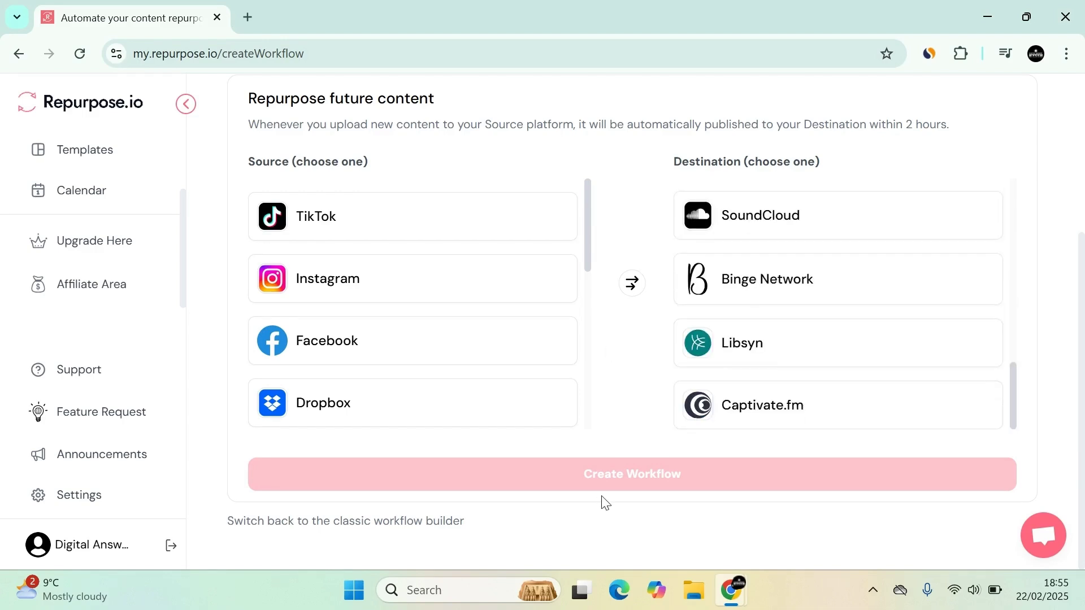
{"action": "scroll", "coordinate": [615, 460], "scroll_direction": "up", "scroll_amount": 4}
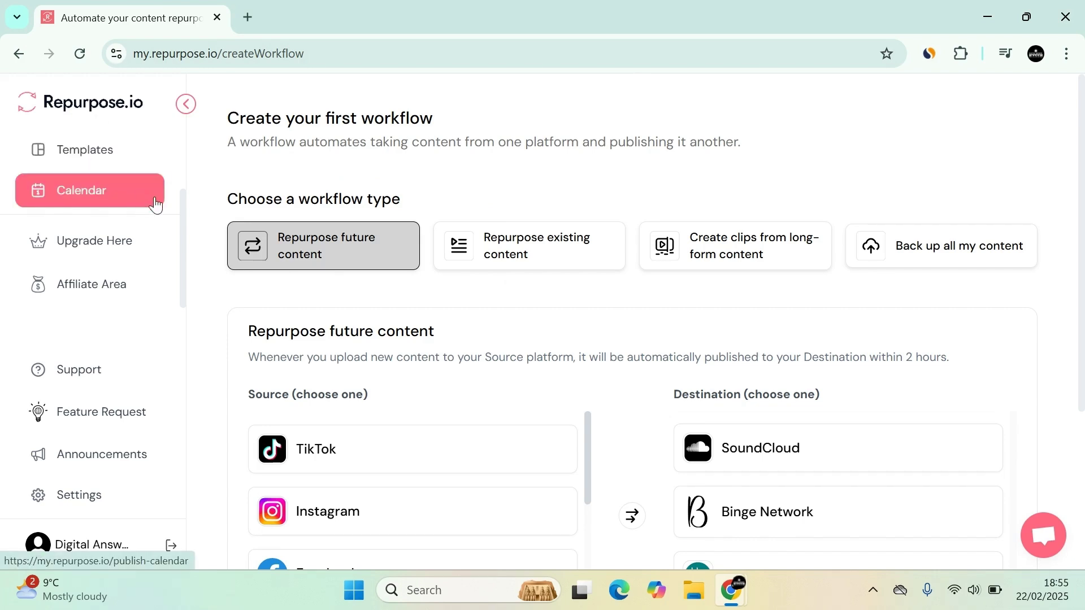
{"action": "scroll", "coordinate": [158, 203], "scroll_direction": "up", "scroll_amount": 2}
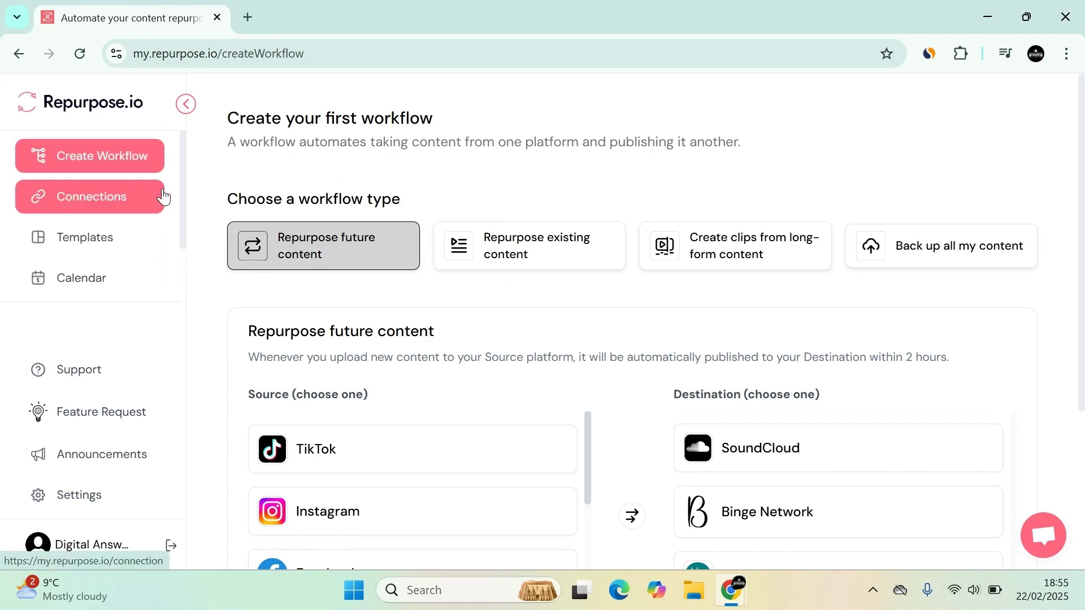
- Choose Dropbox as the source in the future-content workflow builder to view its authorization page, and close that page
{"action": "left_click", "coordinate": [94, 161]}
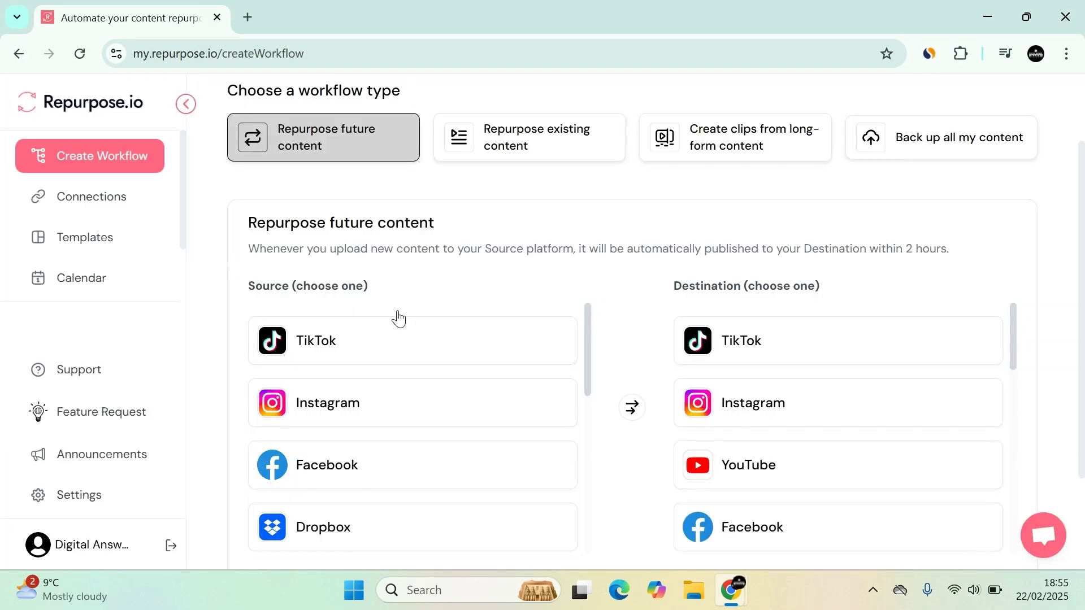
{"action": "scroll", "coordinate": [399, 320], "scroll_direction": "up", "scroll_amount": 2}
{"action": "scroll", "coordinate": [333, 350], "scroll_direction": "down", "scroll_amount": 3}
{"action": "scroll", "coordinate": [392, 339], "scroll_direction": "down", "scroll_amount": 6}
{"action": "scroll", "coordinate": [404, 339], "scroll_direction": "up", "scroll_amount": 4}
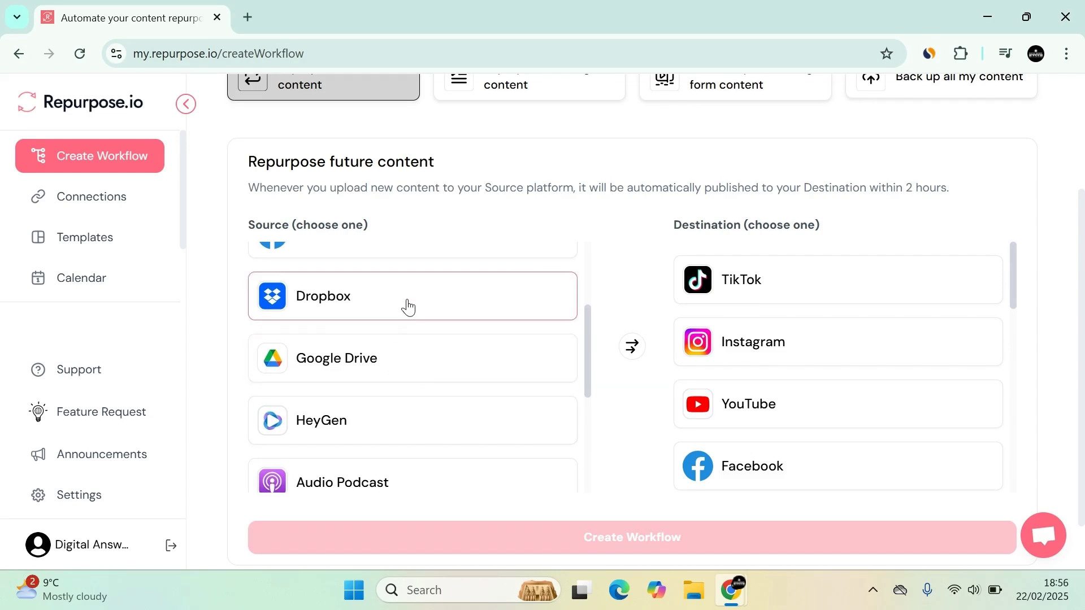
{"action": "scroll", "coordinate": [408, 308], "scroll_direction": "up", "scroll_amount": 2}
{"action": "left_click", "coordinate": [390, 383]}
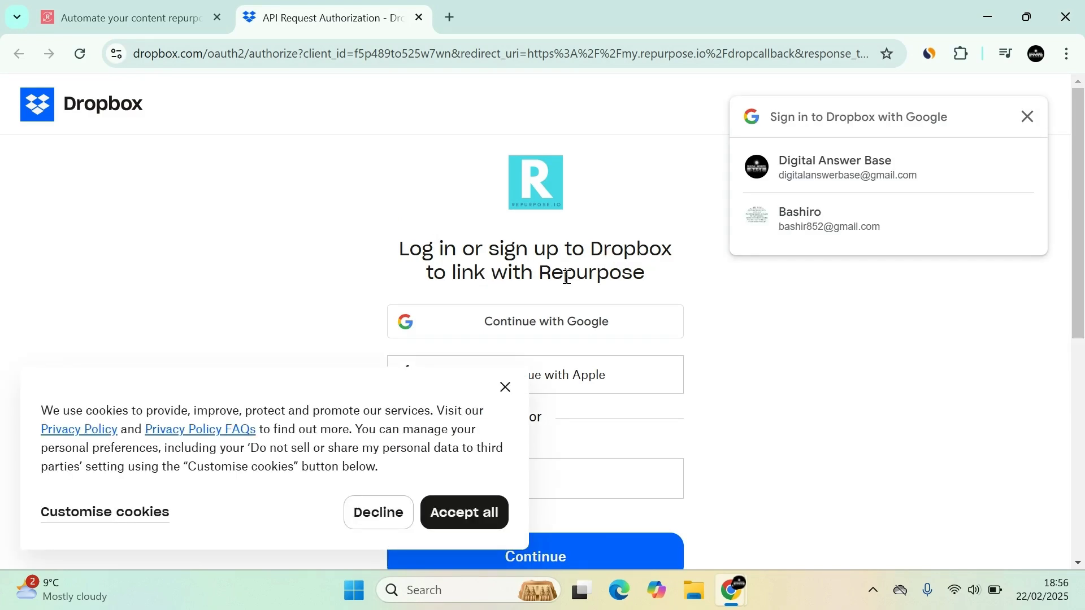
{"action": "left_click", "coordinate": [419, 18]}
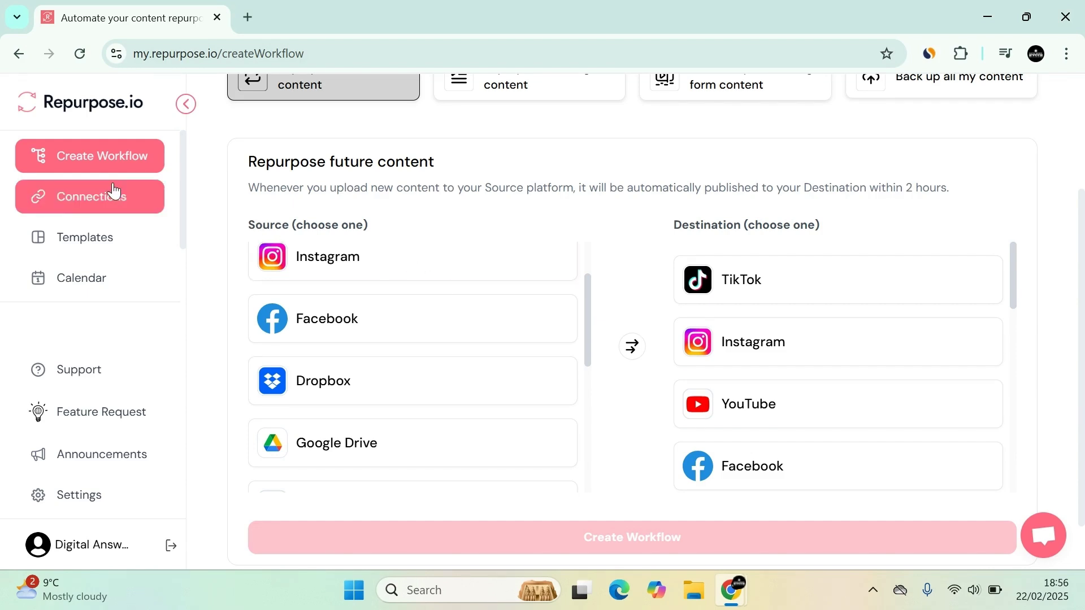
- Examine the source and destination platform lists of the Repurpose future content workflow type
{"action": "left_click", "coordinate": [91, 155]}
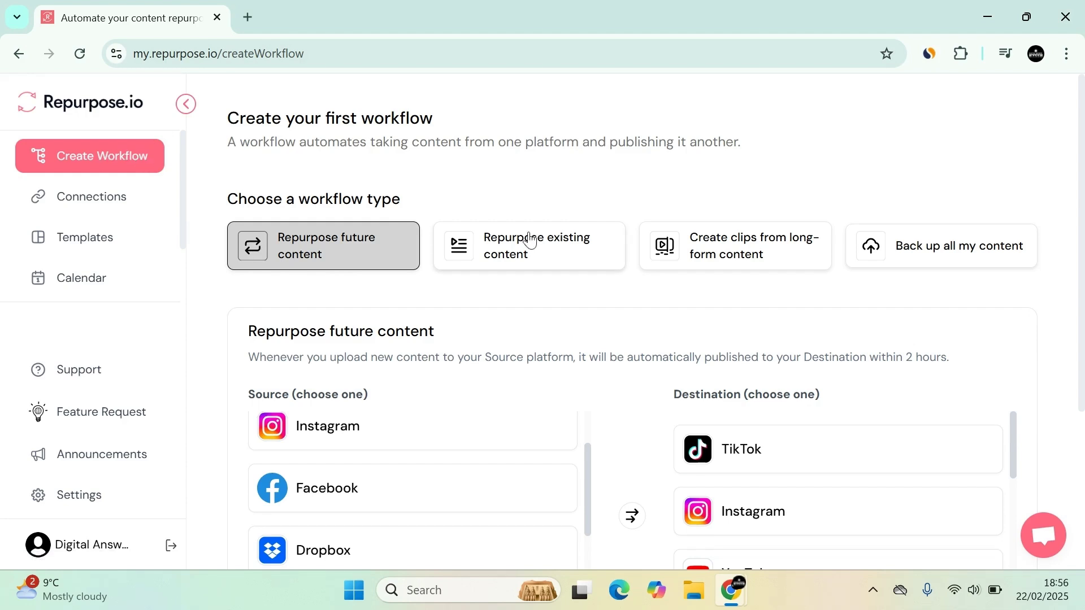
{"action": "scroll", "coordinate": [400, 262], "scroll_direction": "down", "scroll_amount": 4}
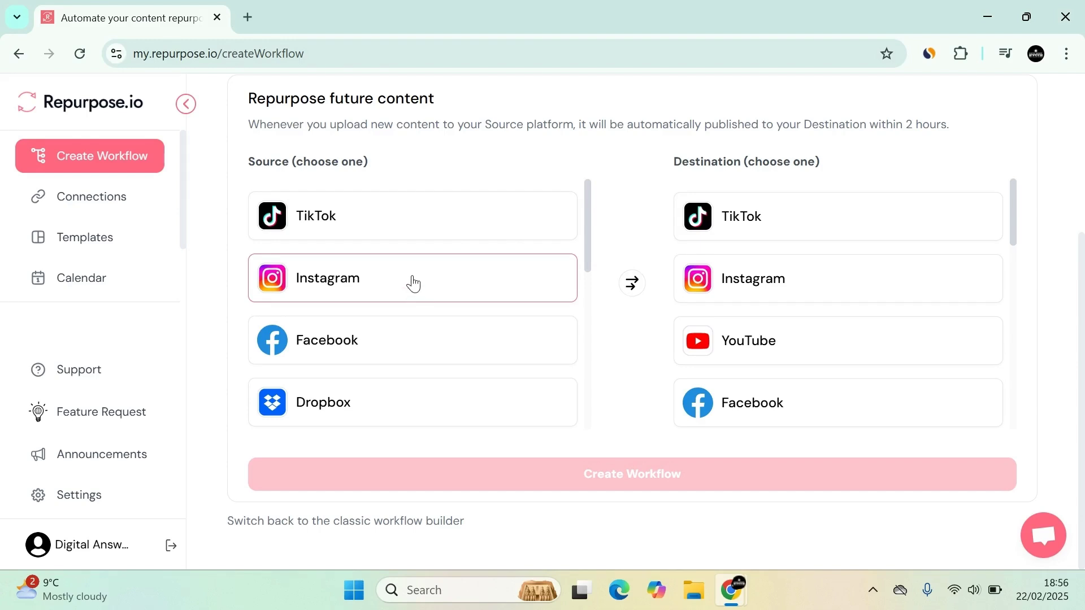
{"action": "scroll", "coordinate": [533, 235], "scroll_direction": "up", "scroll_amount": 3}
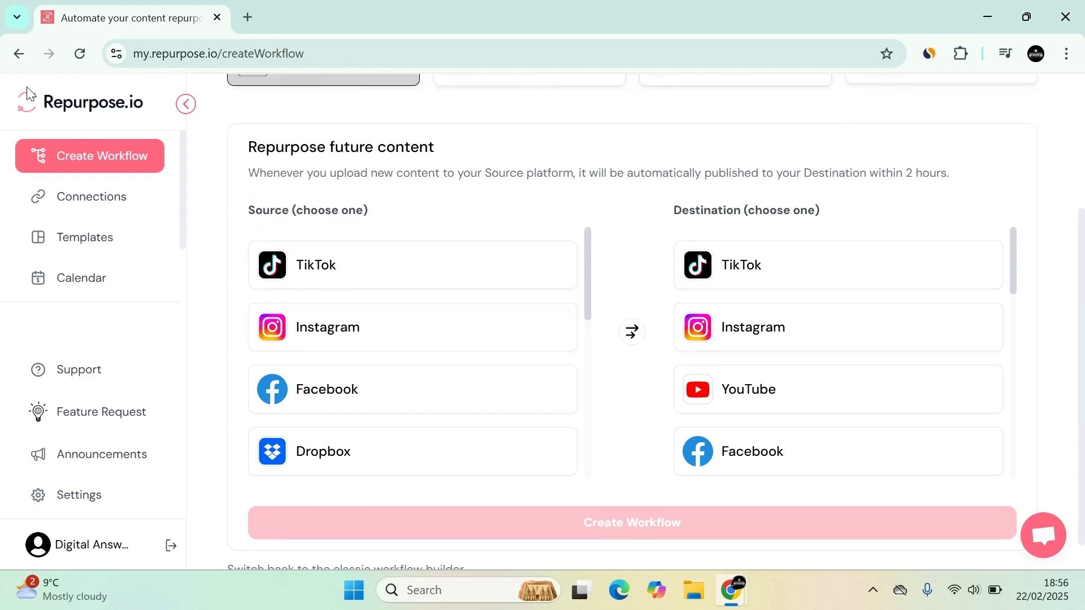
{"action": "scroll", "coordinate": [441, 378], "scroll_direction": "down", "scroll_amount": 6}
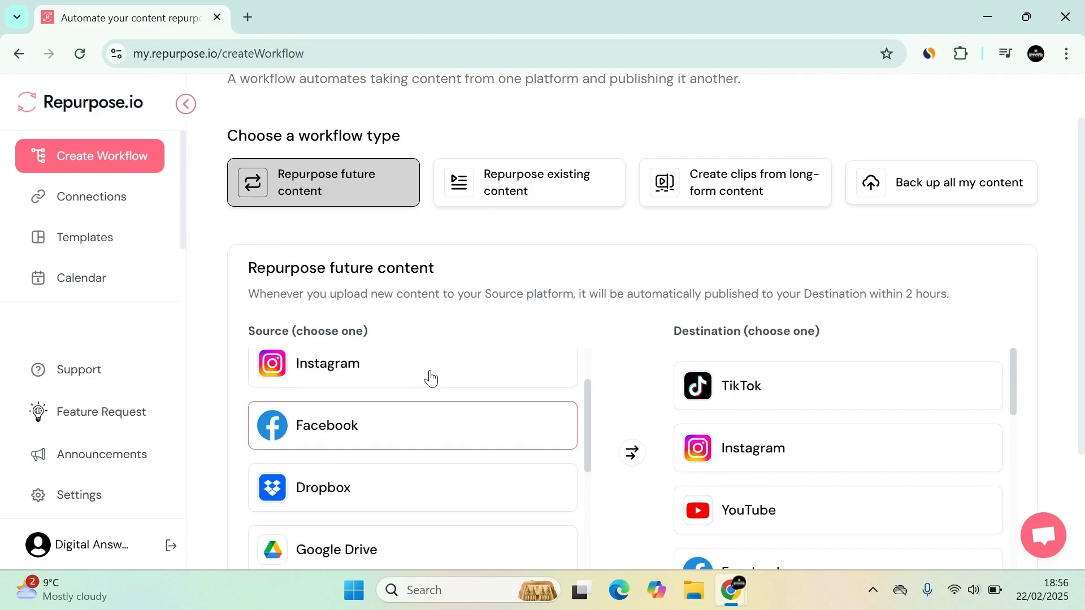
{"action": "scroll", "coordinate": [414, 382], "scroll_direction": "down", "scroll_amount": 3}
{"action": "scroll", "coordinate": [455, 254], "scroll_direction": "up", "scroll_amount": 6}
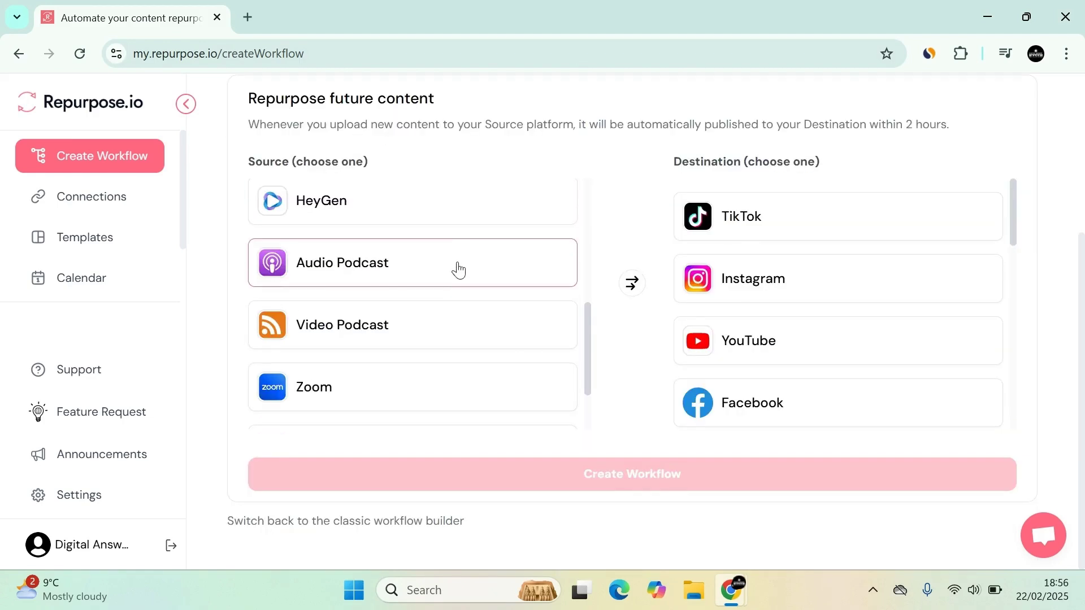
{"action": "scroll", "coordinate": [905, 480], "scroll_direction": "up", "scroll_amount": 4}
{"action": "scroll", "coordinate": [906, 480], "scroll_direction": "down", "scroll_amount": 2}
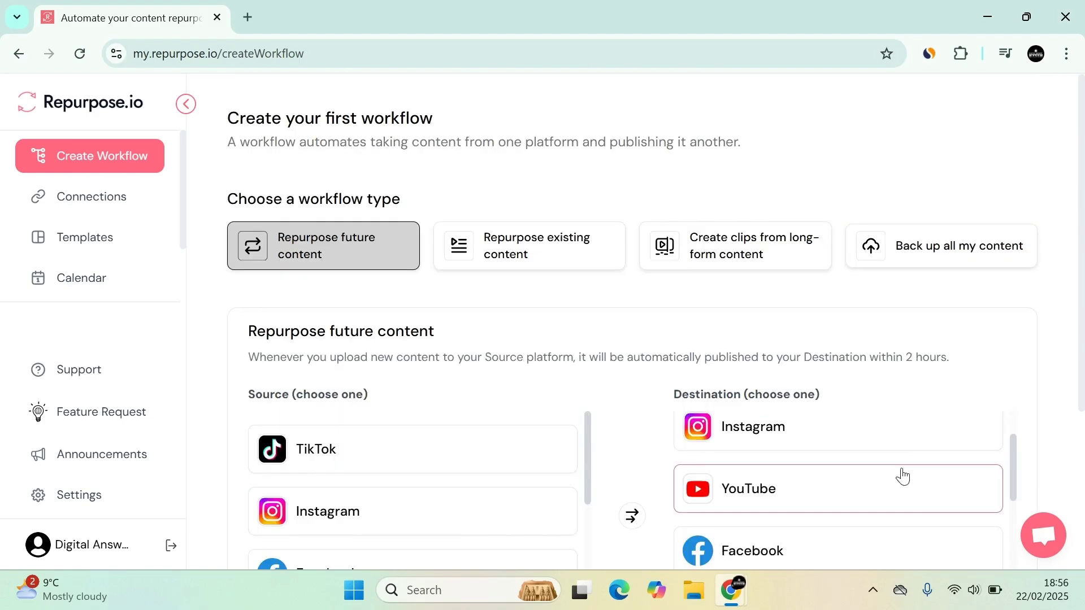
{"action": "scroll", "coordinate": [621, 384], "scroll_direction": "down", "scroll_amount": 4}
{"action": "scroll", "coordinate": [315, 269], "scroll_direction": "down", "scroll_amount": 3}
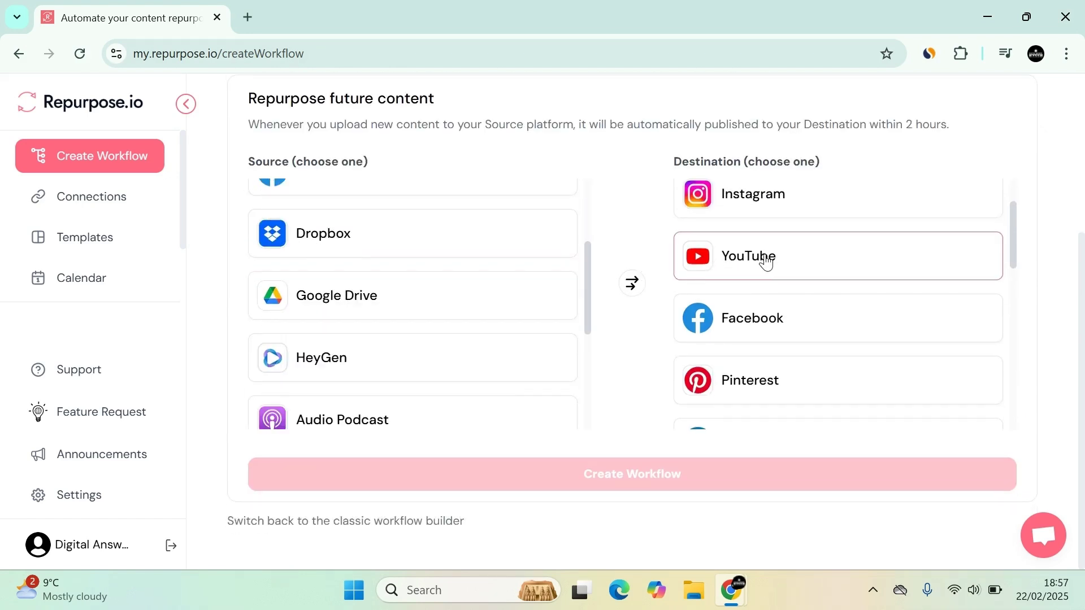
{"action": "scroll", "coordinate": [553, 286], "scroll_direction": "up", "scroll_amount": 3}
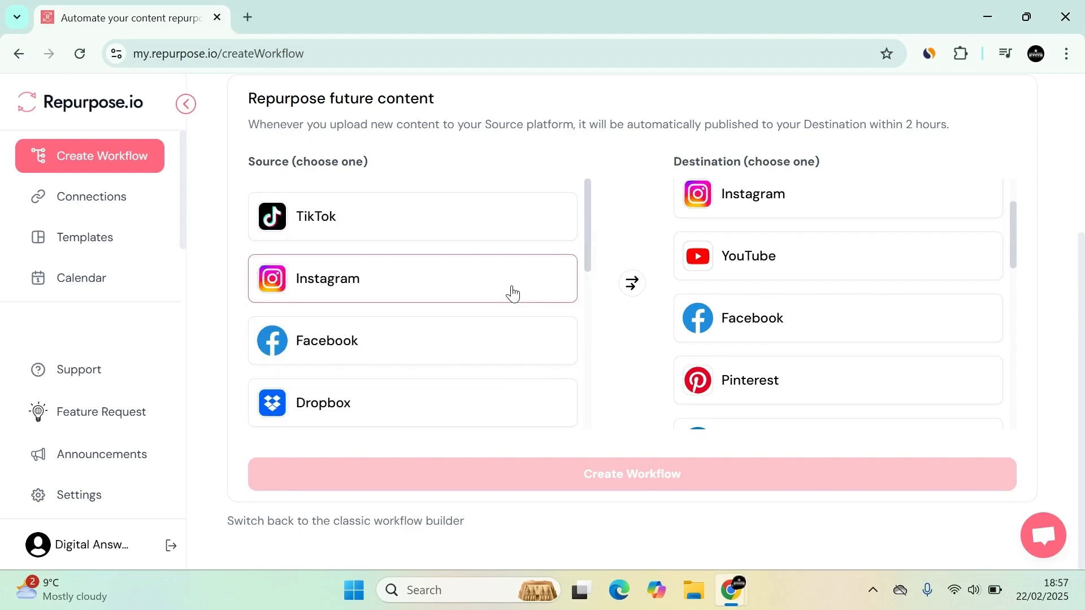
{"action": "scroll", "coordinate": [407, 280], "scroll_direction": "up", "scroll_amount": 3}
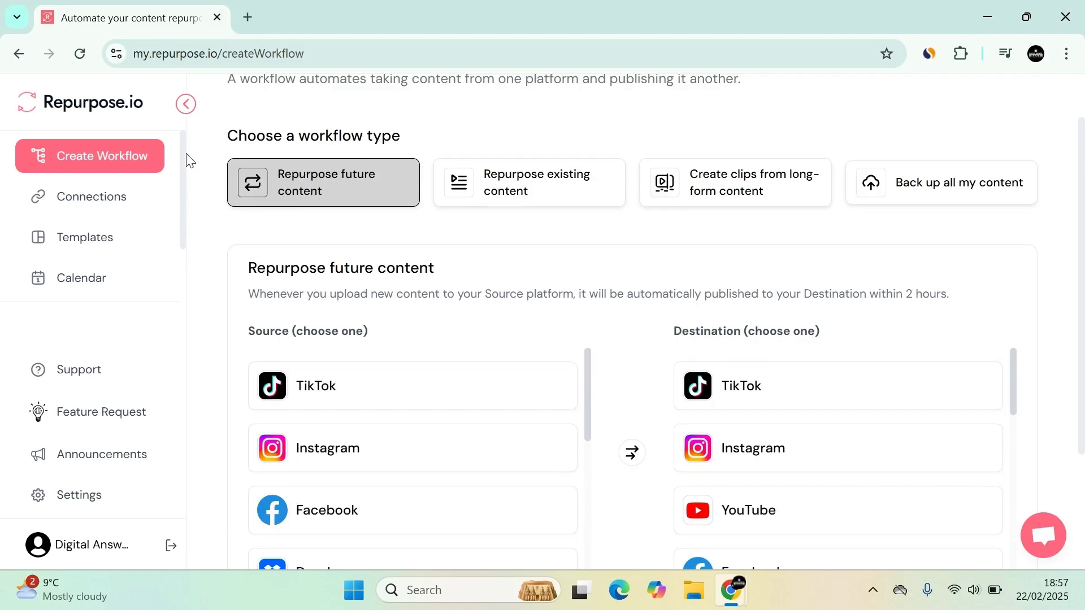
{"action": "scroll", "coordinate": [445, 271], "scroll_direction": "up", "scroll_amount": 1}
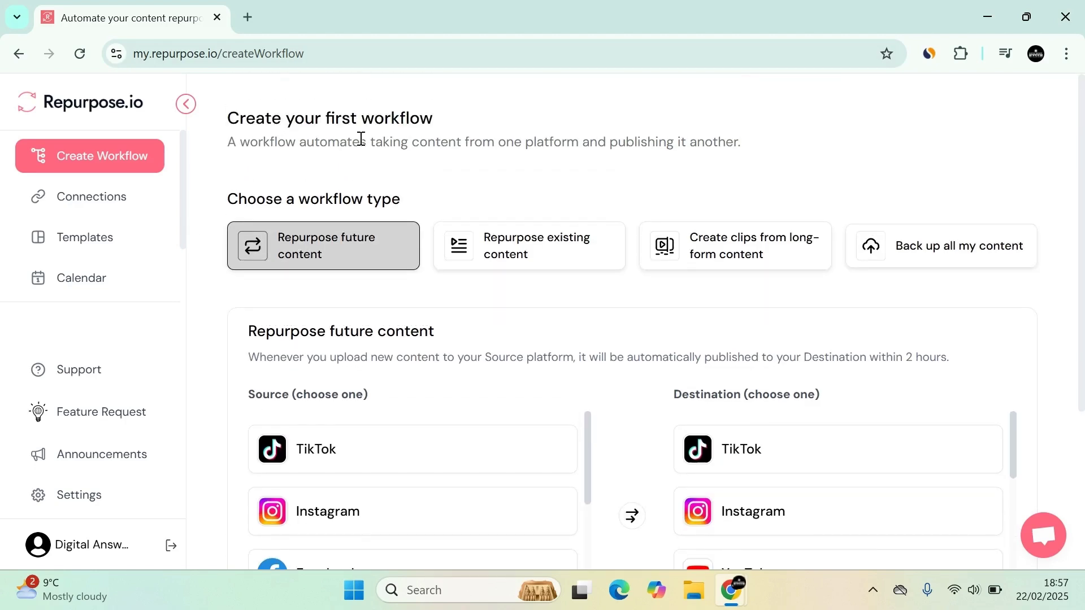
- Choose the Repurpose existing content workflow type and review its description, sources and destinations
{"action": "left_click", "coordinate": [535, 260]}
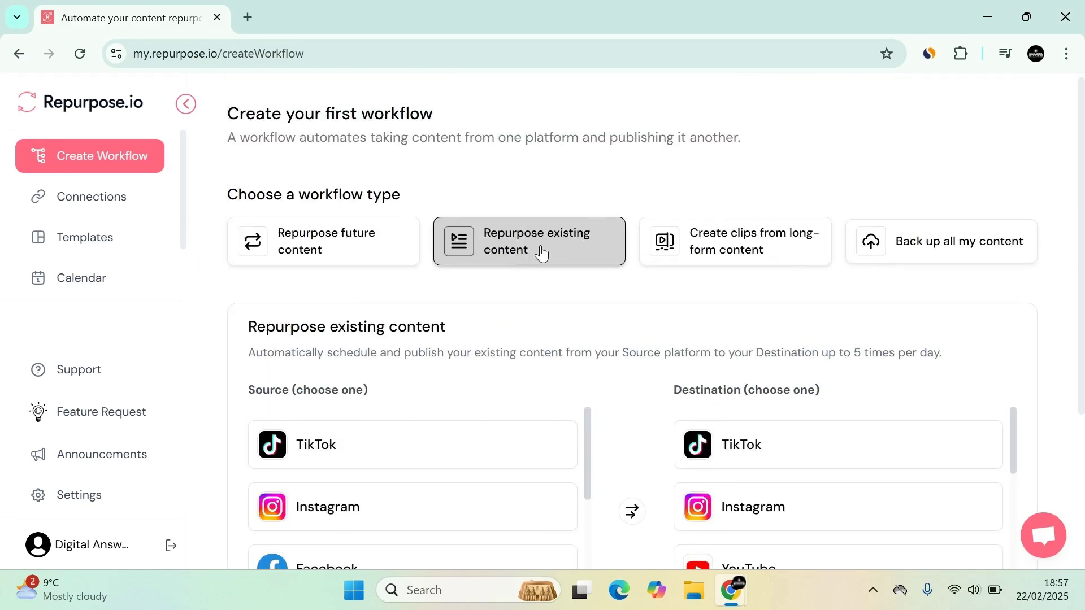
{"action": "scroll", "coordinate": [547, 247], "scroll_direction": "down", "scroll_amount": 2}
{"action": "scroll", "coordinate": [650, 173], "scroll_direction": "down", "scroll_amount": 1}
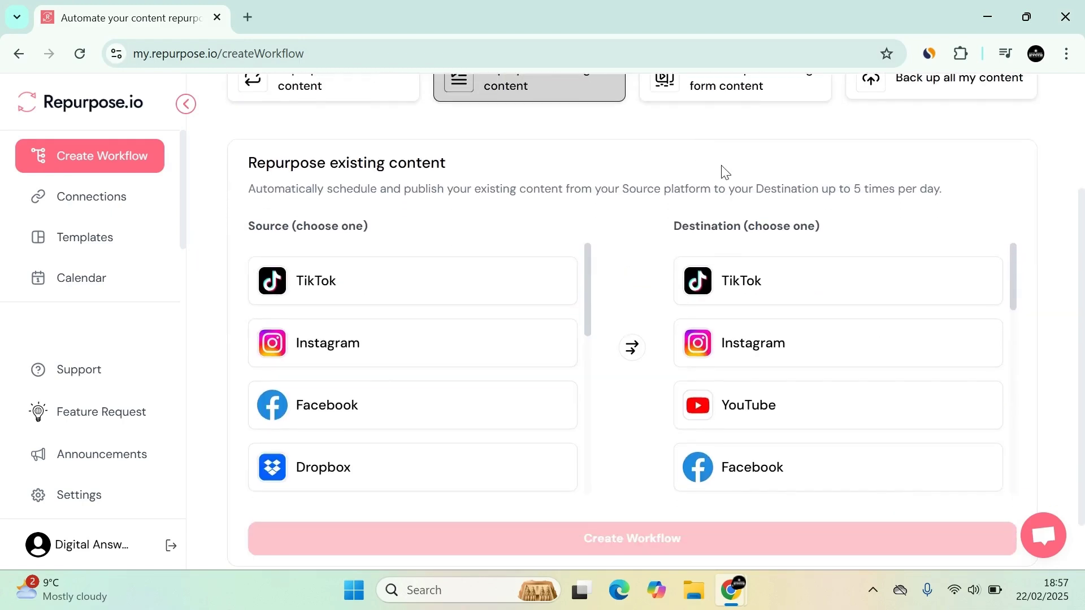
{"action": "scroll", "coordinate": [725, 173], "scroll_direction": "up", "scroll_amount": 3}
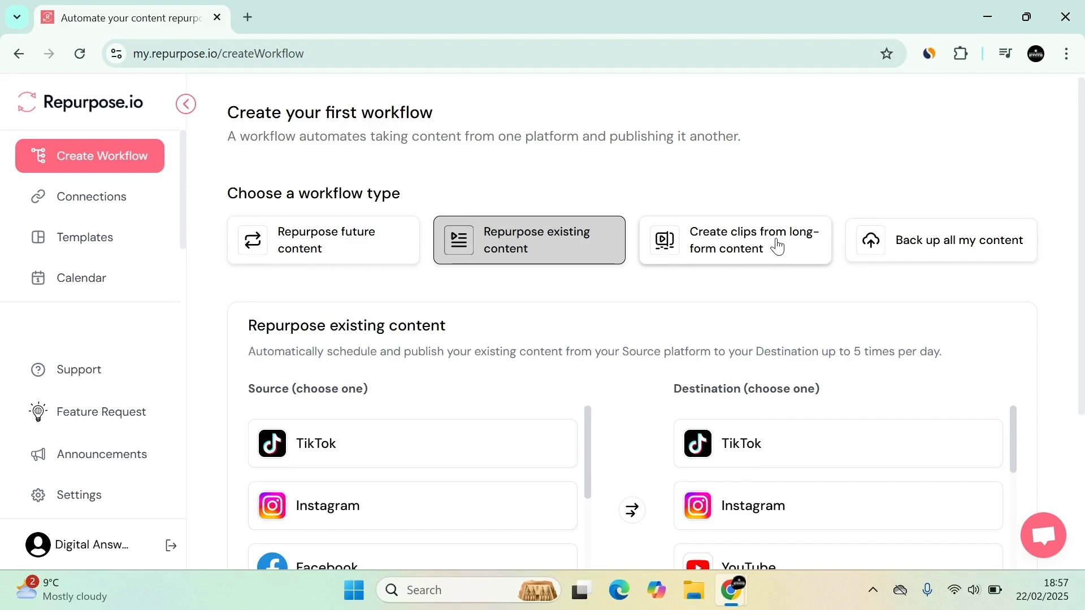
- Choose the Create clips from long-form content workflow type and review its source and destination options
{"action": "left_click", "coordinate": [811, 249]}
{"action": "scroll", "coordinate": [804, 245], "scroll_direction": "down", "scroll_amount": 3}
{"action": "scroll", "coordinate": [802, 243], "scroll_direction": "up", "scroll_amount": 3}
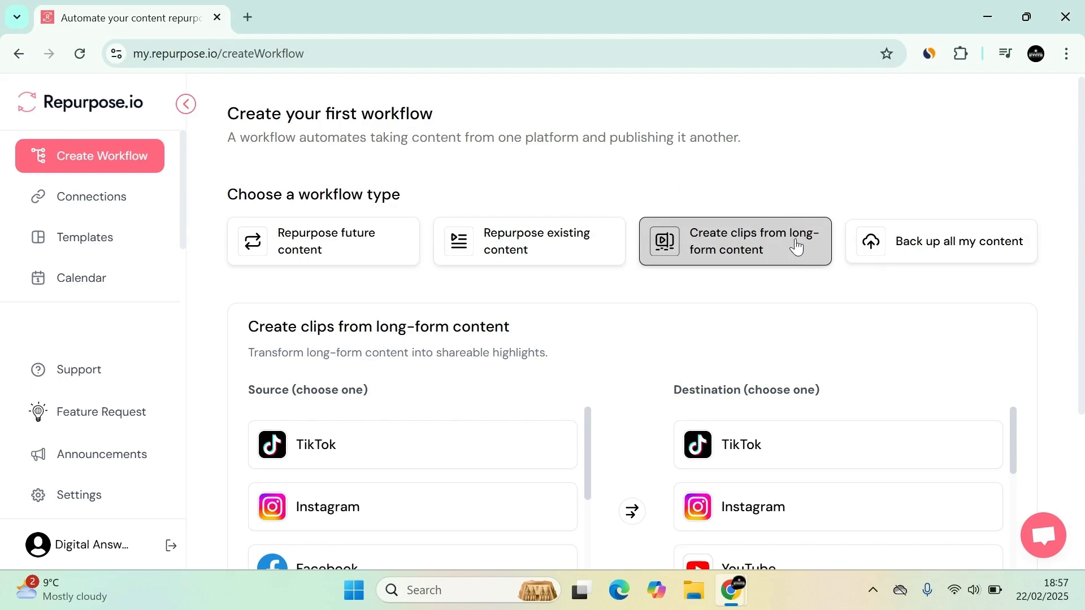
{"action": "scroll", "coordinate": [797, 245], "scroll_direction": "down", "scroll_amount": 5}
{"action": "scroll", "coordinate": [923, 189], "scroll_direction": "up", "scroll_amount": 3}
- Choose the Back up all my content workflow type and review its sources and backup destinations
{"action": "left_click", "coordinate": [925, 190]}
{"action": "scroll", "coordinate": [831, 218], "scroll_direction": "down", "scroll_amount": 2}
{"action": "scroll", "coordinate": [941, 240], "scroll_direction": "up", "scroll_amount": 3}
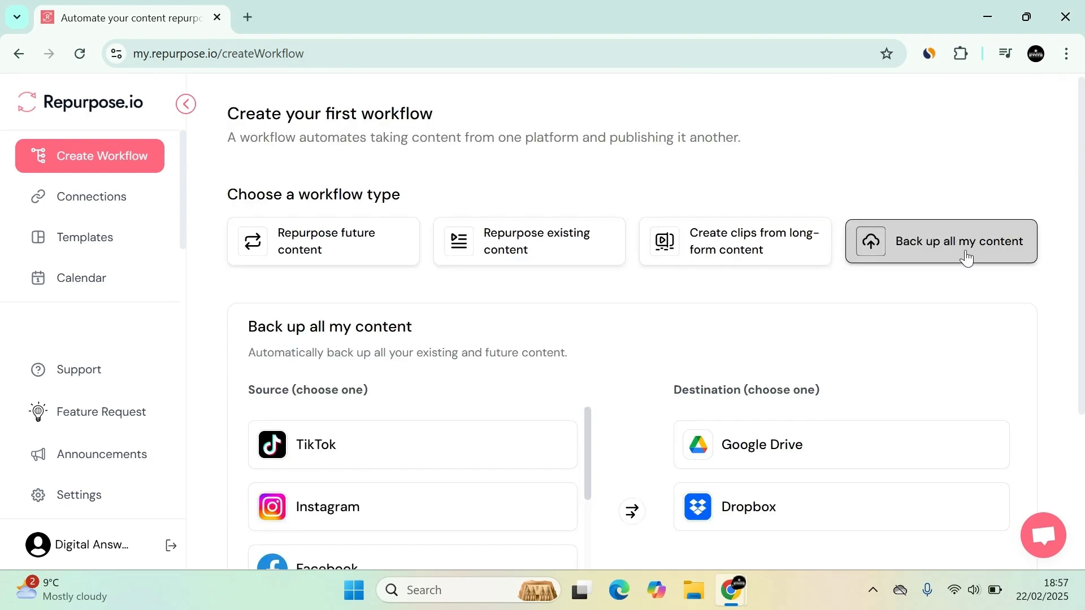
{"action": "scroll", "coordinate": [825, 261], "scroll_direction": "down", "scroll_amount": 4}
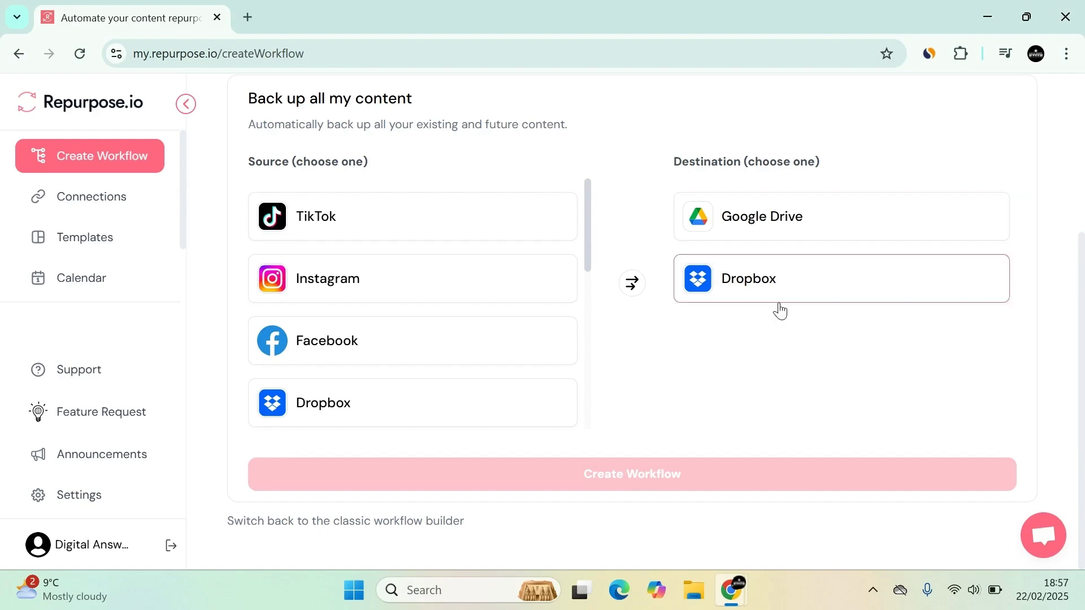
{"action": "scroll", "coordinate": [284, 245], "scroll_direction": "up", "scroll_amount": 4}
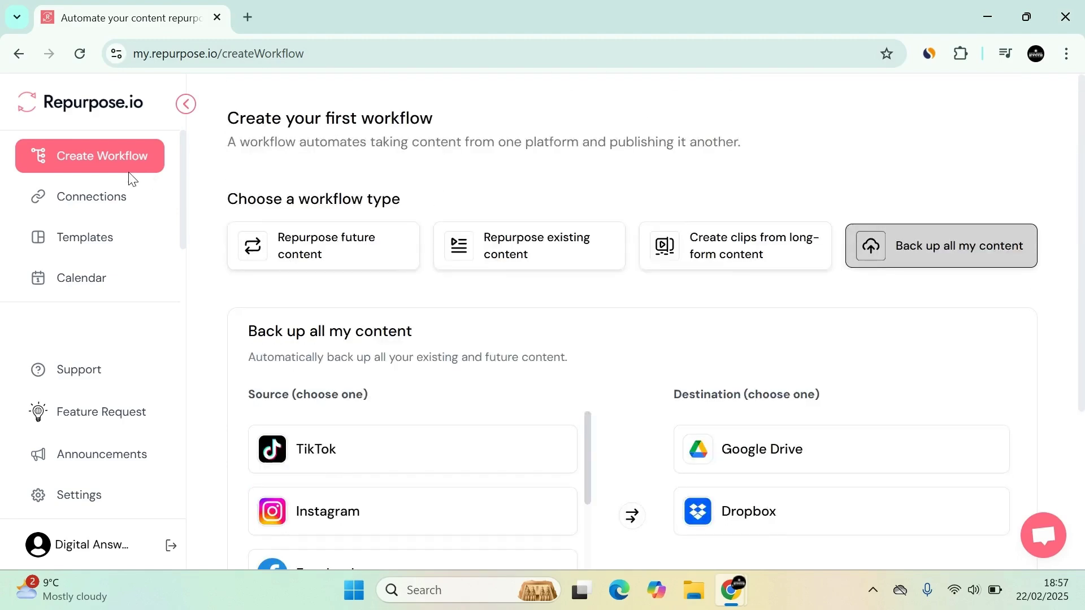
- Start adding a new connection on the Connections page and review all available platforms, including the additional ones
{"action": "left_click", "coordinate": [125, 210]}
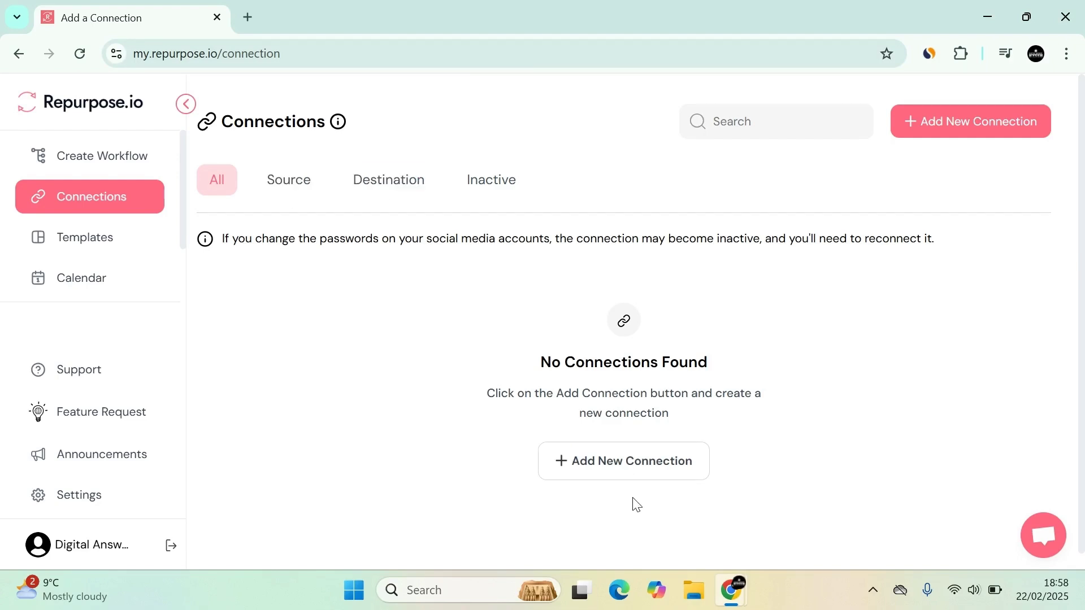
{"action": "left_click", "coordinate": [641, 460]}
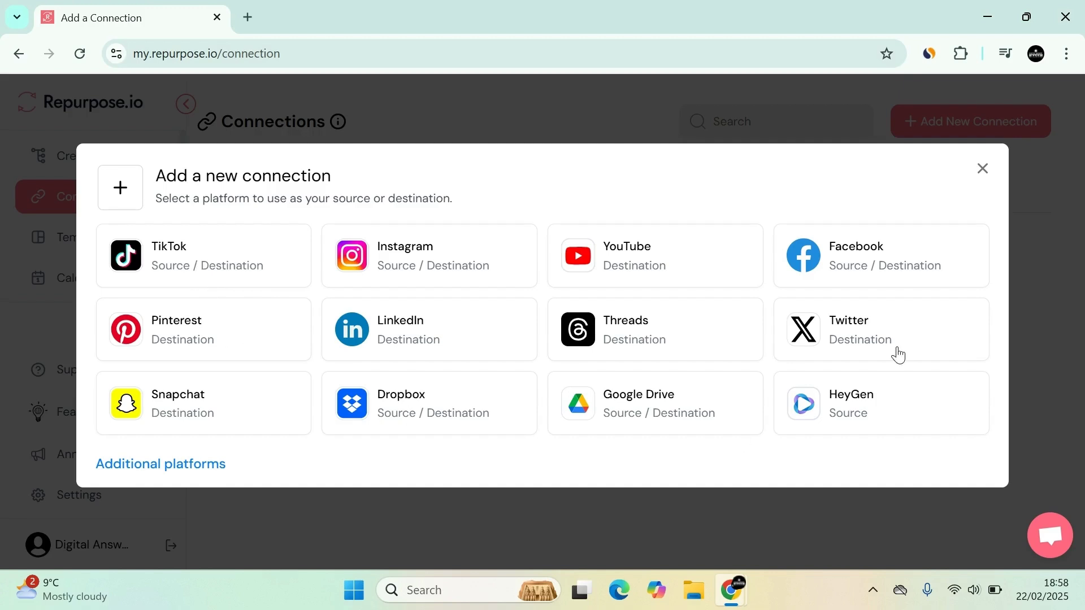
{"action": "left_click", "coordinate": [178, 476]}
{"action": "scroll", "coordinate": [327, 370], "scroll_direction": "down", "scroll_amount": 2}
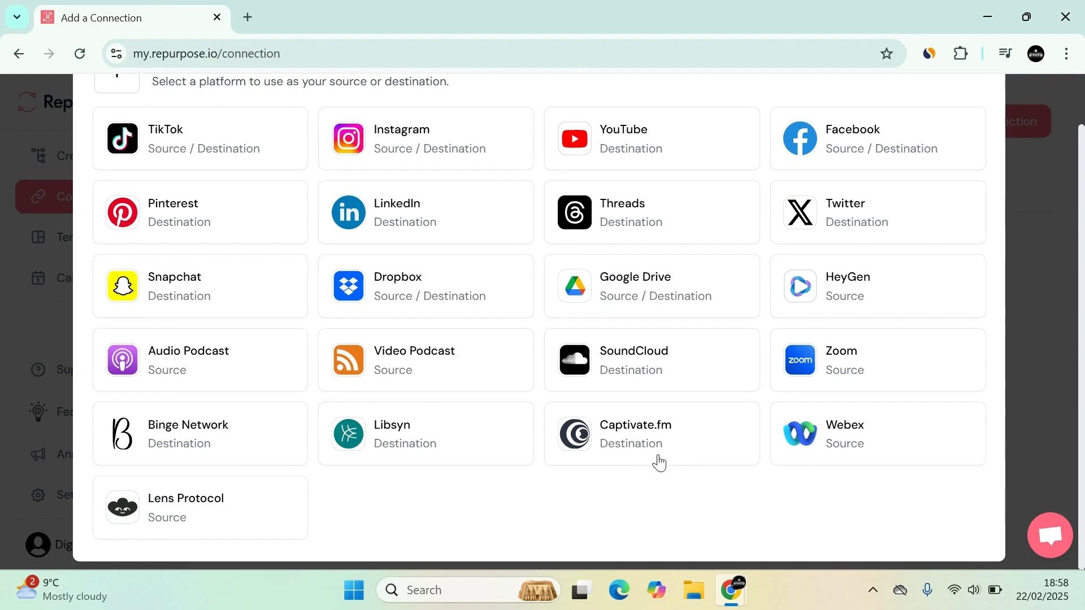
{"action": "scroll", "coordinate": [952, 328], "scroll_direction": "up", "scroll_amount": 1}
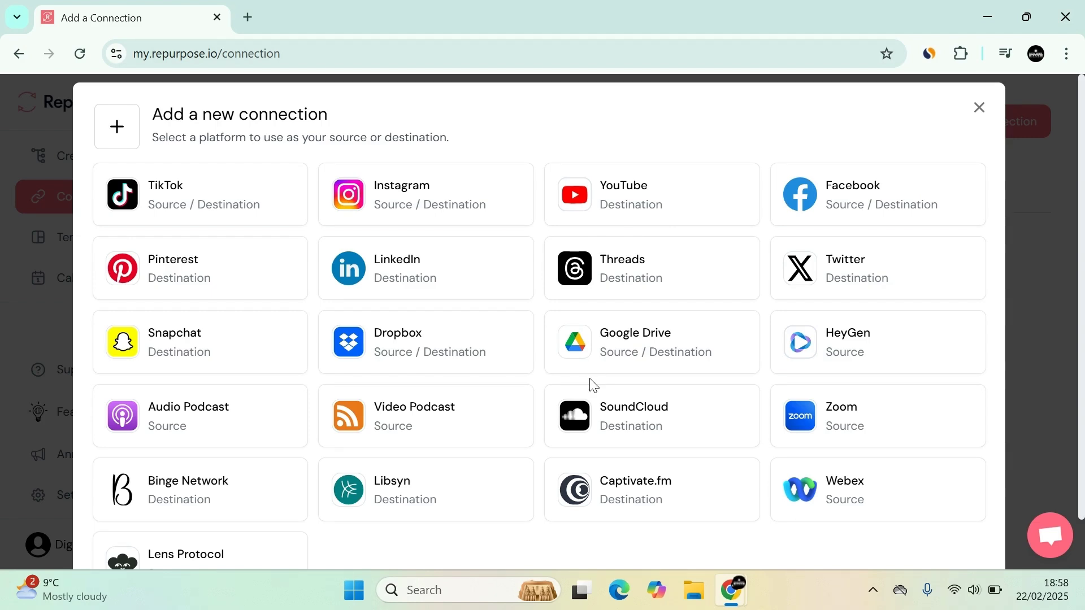
{"action": "scroll", "coordinate": [656, 203], "scroll_direction": "down", "scroll_amount": 1}
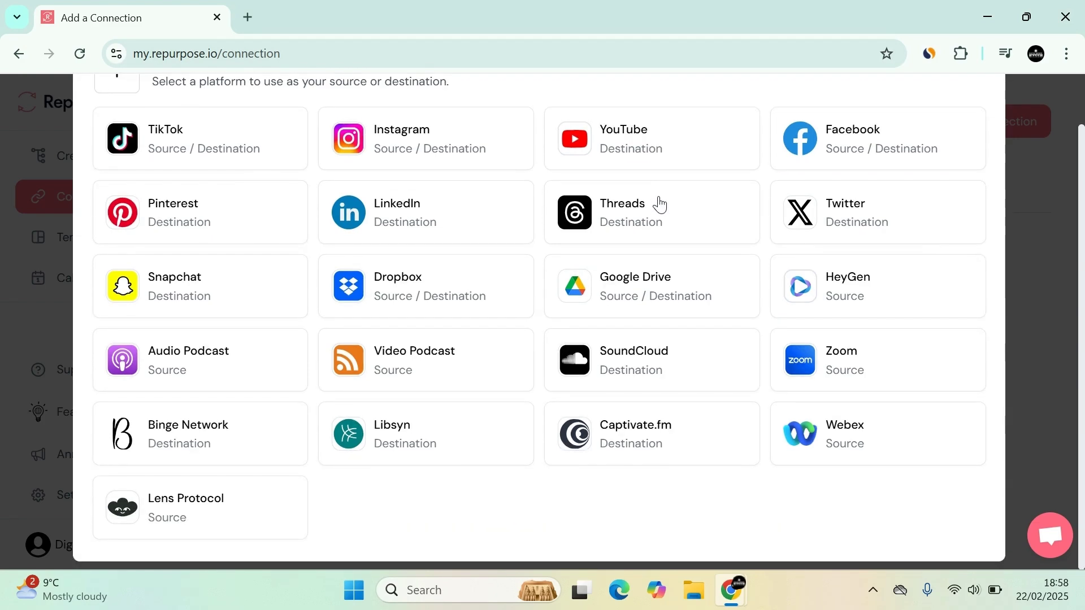
{"action": "scroll", "coordinate": [664, 198], "scroll_direction": "up", "scroll_amount": 1}
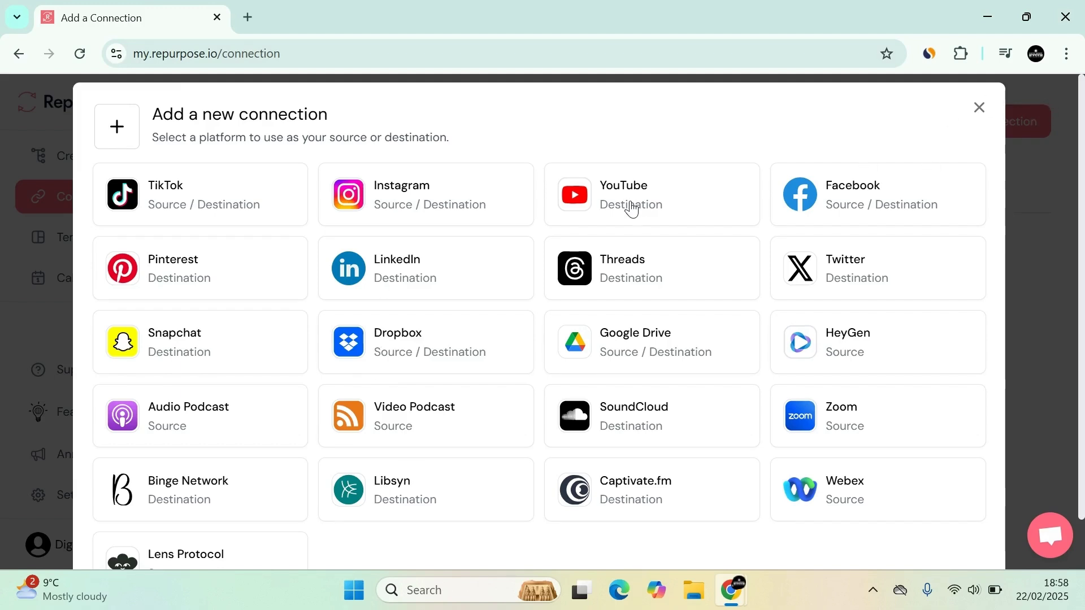
- View the YouTube connection setup, and close it and the platform list without connecting
{"action": "left_click", "coordinate": [743, 206]}
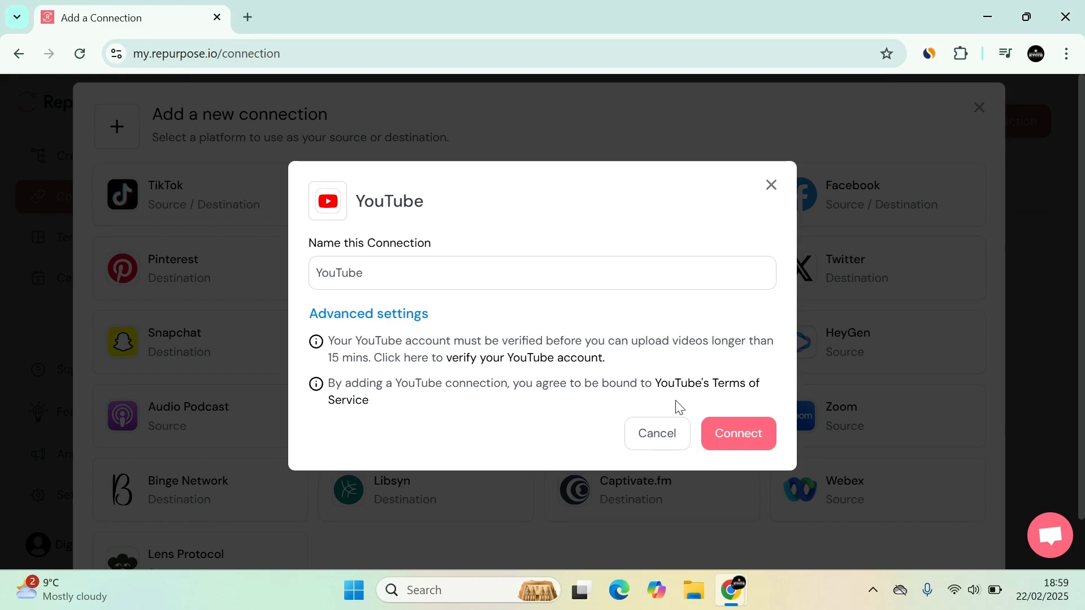
{"action": "left_click", "coordinate": [772, 186]}
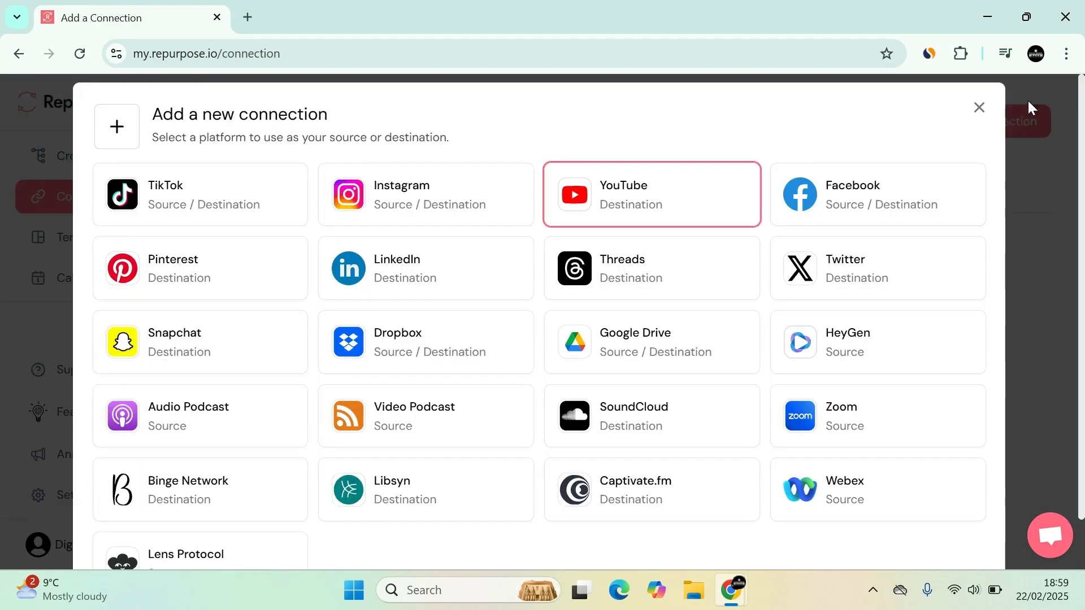
{"action": "left_click", "coordinate": [979, 109]}
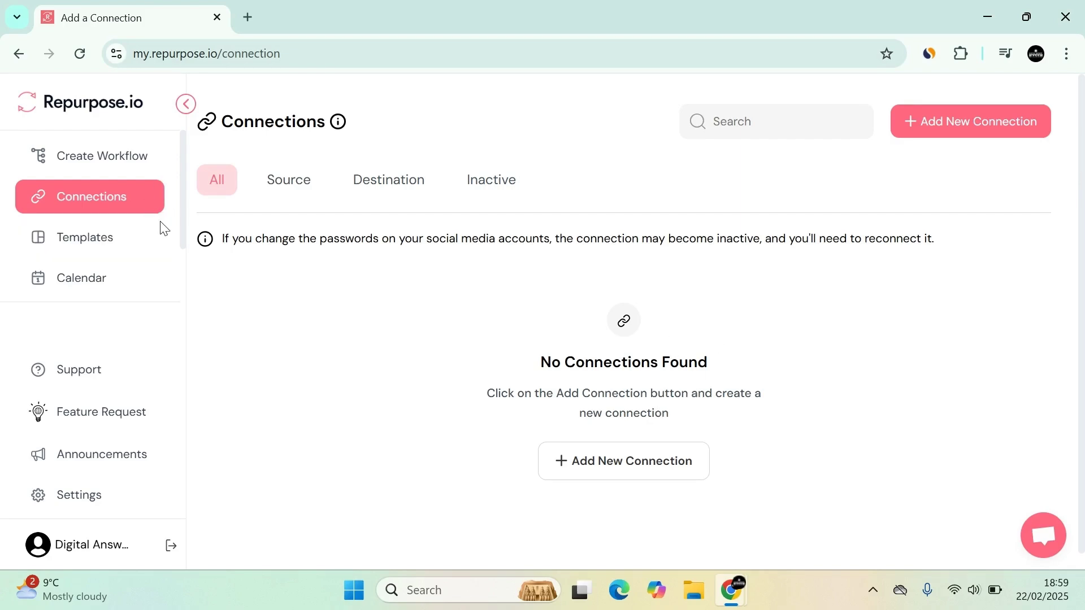
- Look through the remaining navigation entries, view the support chat, and close it
{"action": "scroll", "coordinate": [164, 228], "scroll_direction": "down", "scroll_amount": 3}
{"action": "scroll", "coordinate": [198, 250], "scroll_direction": "down", "scroll_amount": 1}
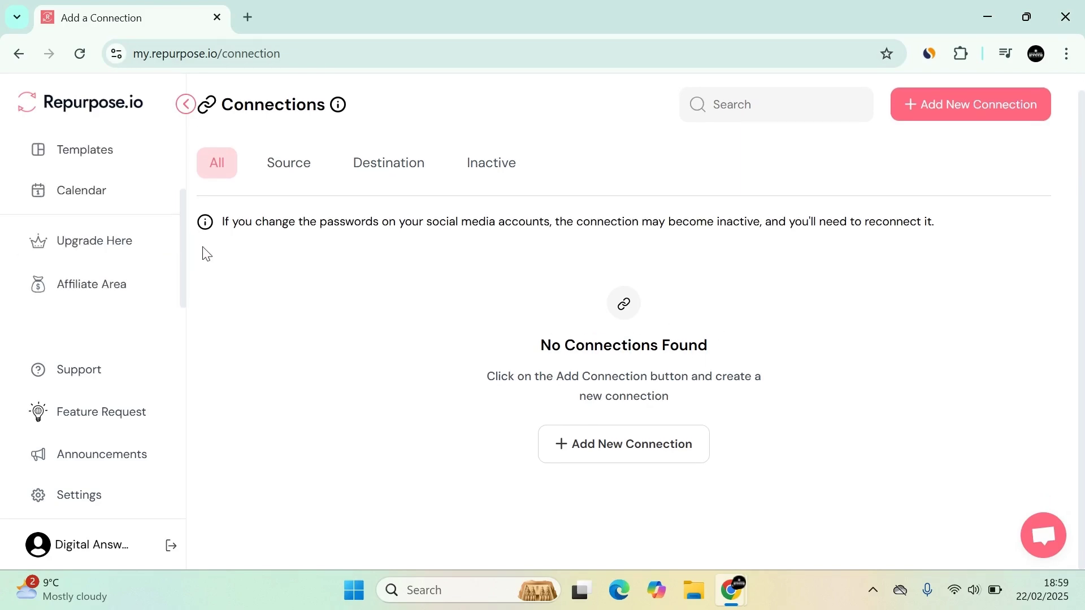
{"action": "left_click", "coordinate": [1046, 540]}
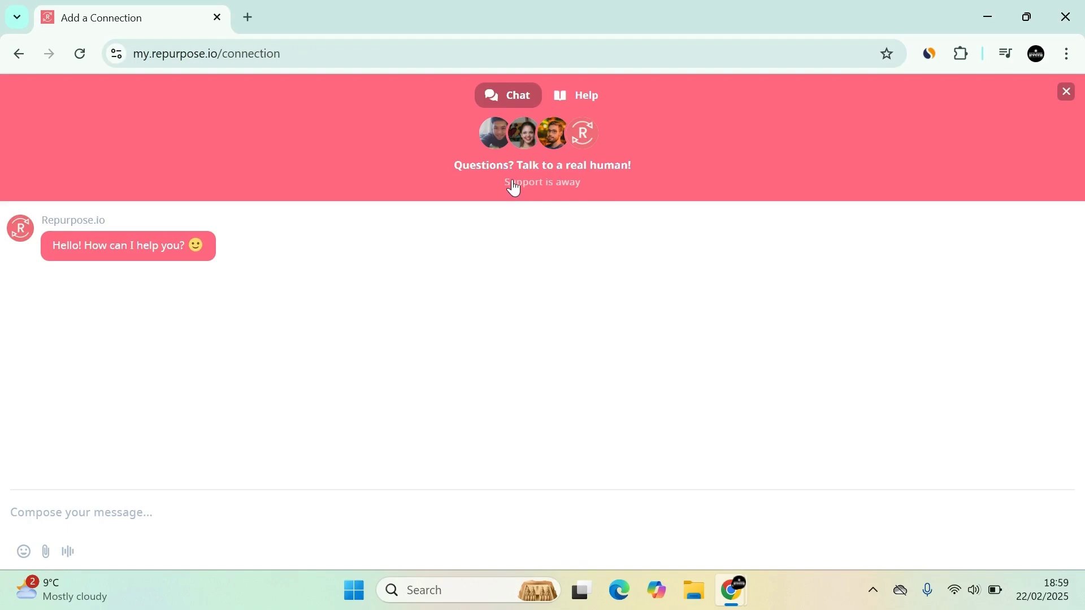
{"action": "left_click", "coordinate": [1068, 99]}
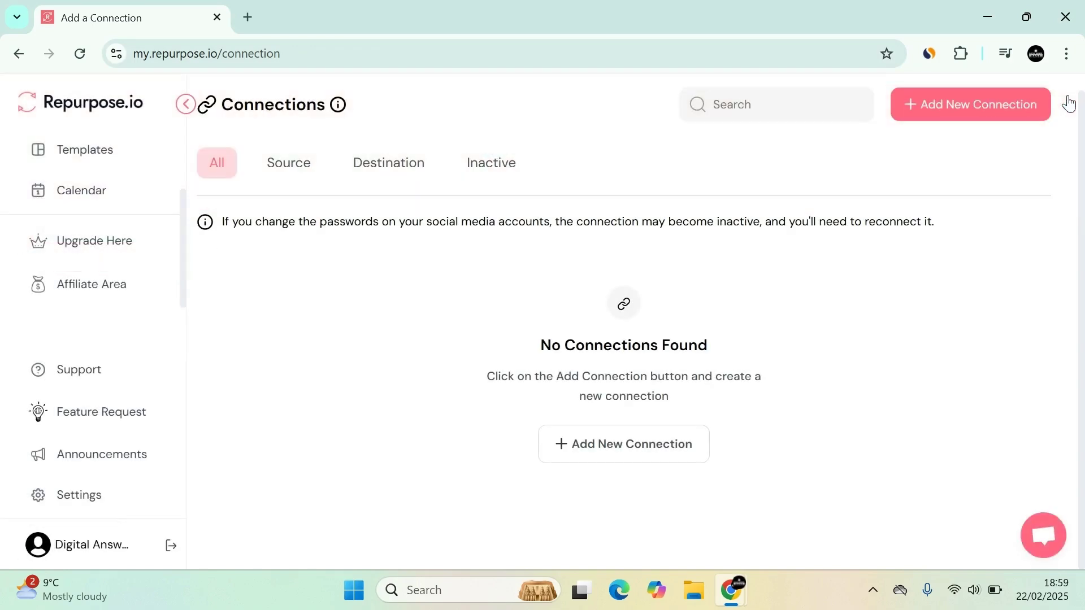
- Open the upgrade page, compare the Free Trial, Content Marketer and Agency plans, and highlight the annual billing offer
{"action": "left_click", "coordinate": [124, 244]}
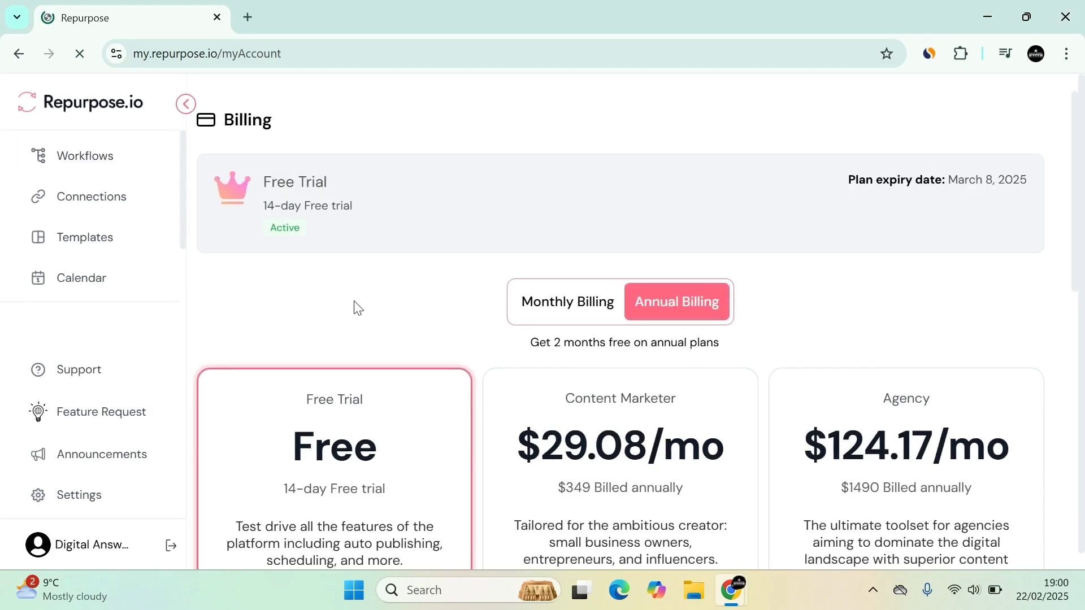
{"action": "scroll", "coordinate": [544, 285], "scroll_direction": "down", "scroll_amount": 2}
{"action": "scroll", "coordinate": [544, 285], "scroll_direction": "down", "scroll_amount": 2}
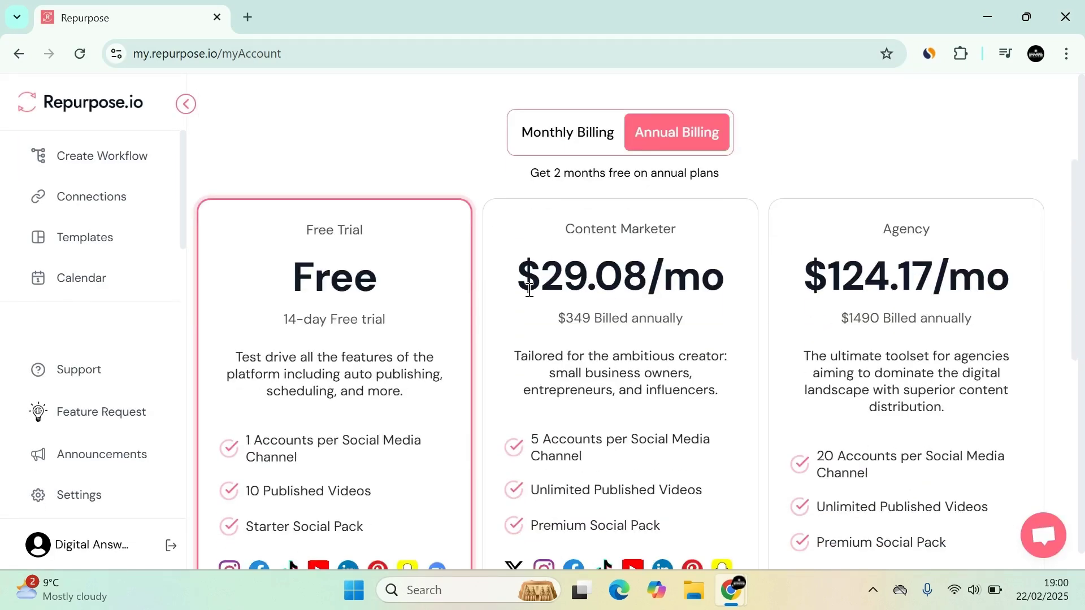
{"action": "scroll", "coordinate": [529, 290], "scroll_direction": "down", "scroll_amount": 2}
{"action": "scroll", "coordinate": [257, 152], "scroll_direction": "up", "scroll_amount": 2}
{"action": "scroll", "coordinate": [262, 158], "scroll_direction": "down", "scroll_amount": 2}
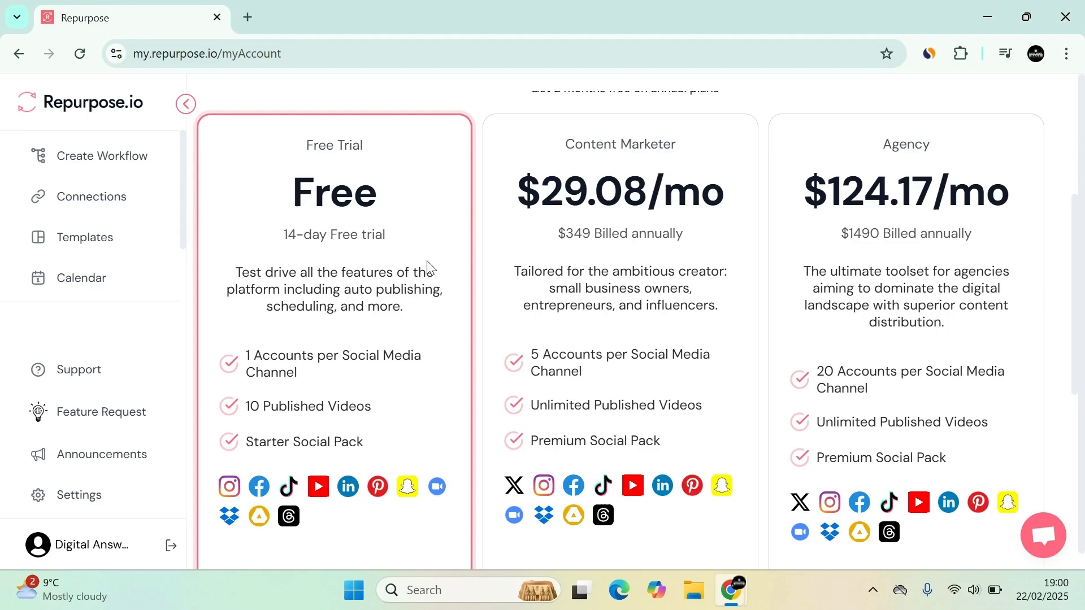
{"action": "scroll", "coordinate": [479, 282], "scroll_direction": "down", "scroll_amount": 2}
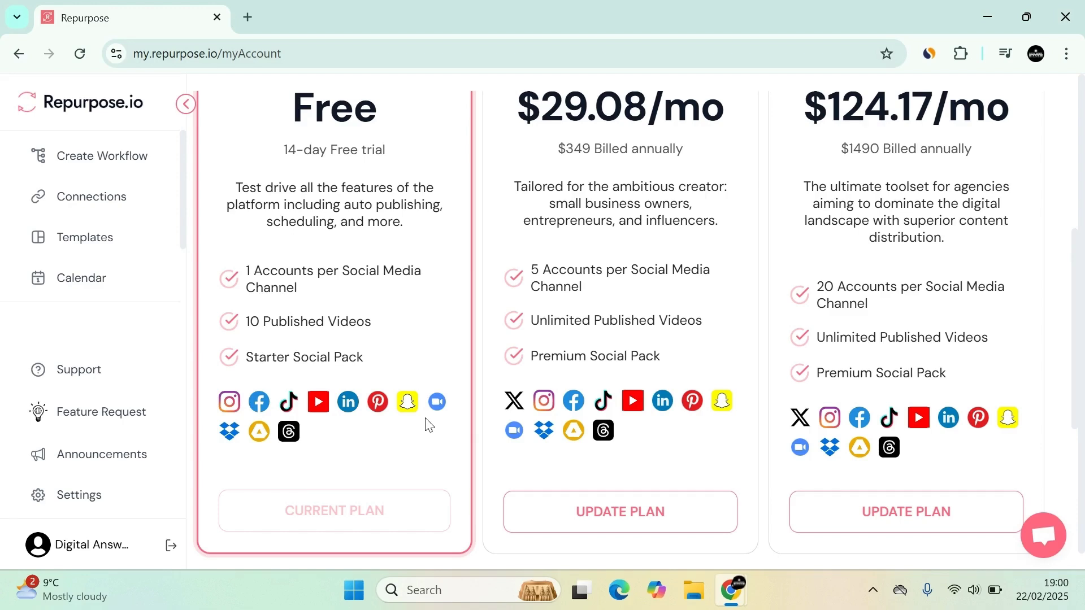
{"action": "scroll", "coordinate": [632, 249], "scroll_direction": "up", "scroll_amount": 5}
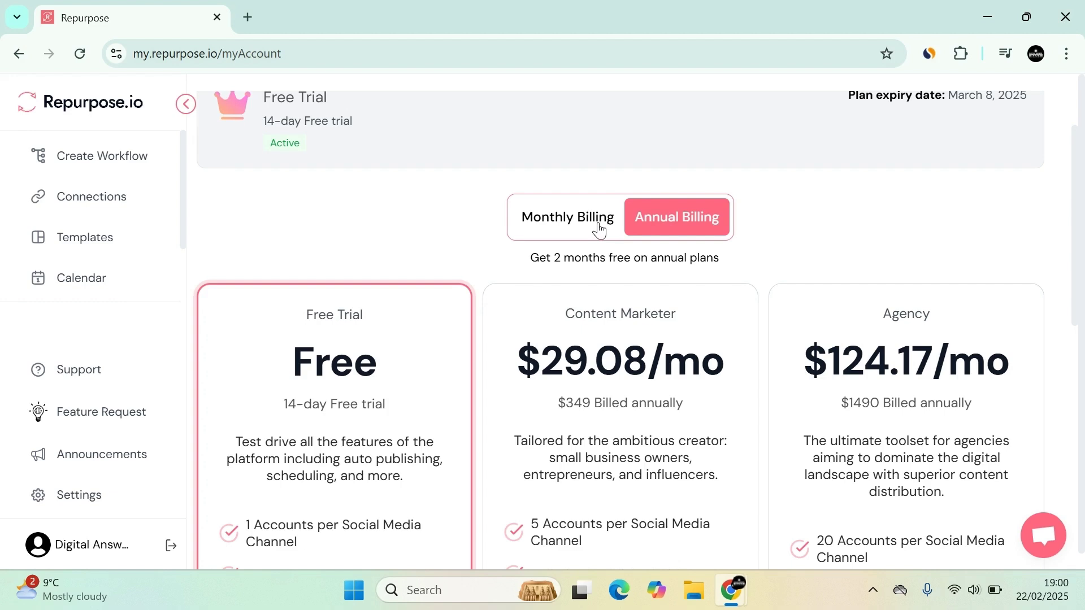
{"action": "left_click_drag", "start_coordinate": [528, 259], "coordinate": [738, 261]}
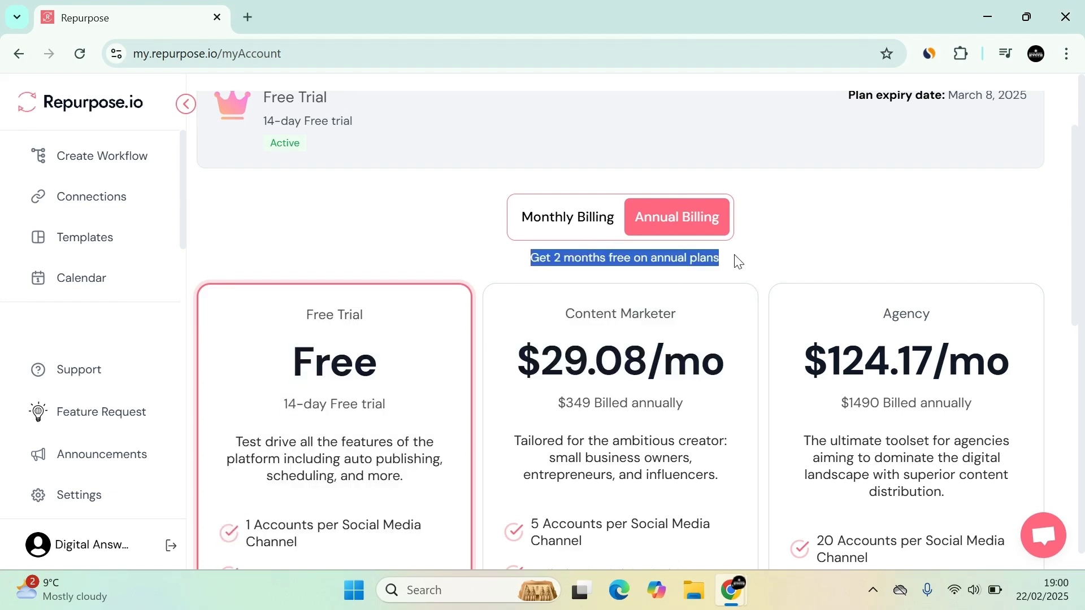
- Switch the pricing to monthly billing and compare the Free Trial, Content Marketer and Agency plans
{"action": "left_click", "coordinate": [587, 217]}
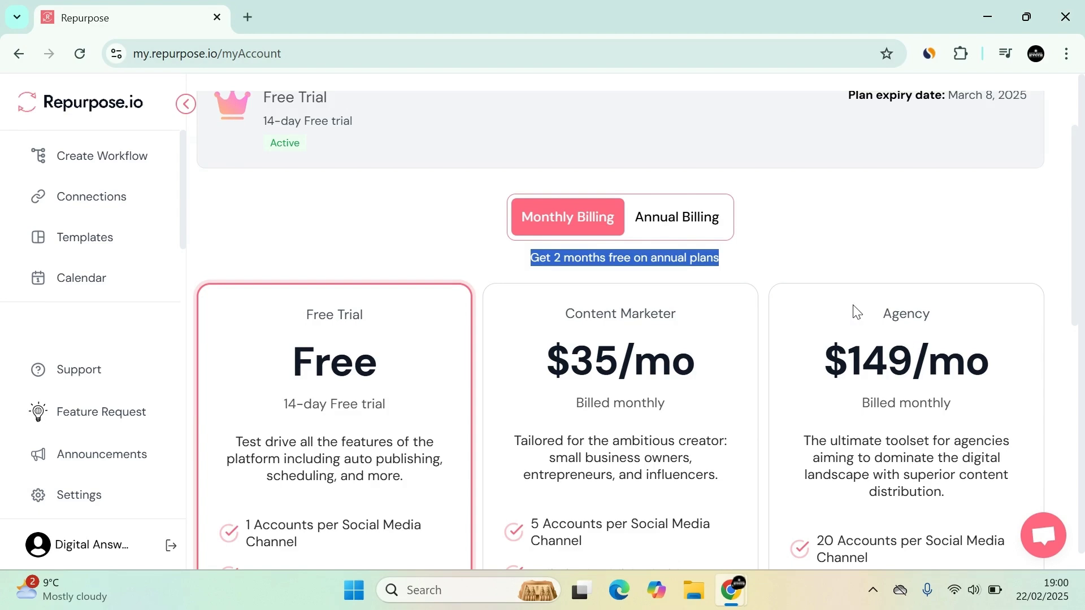
{"action": "scroll", "coordinate": [688, 260], "scroll_direction": "down", "scroll_amount": 3}
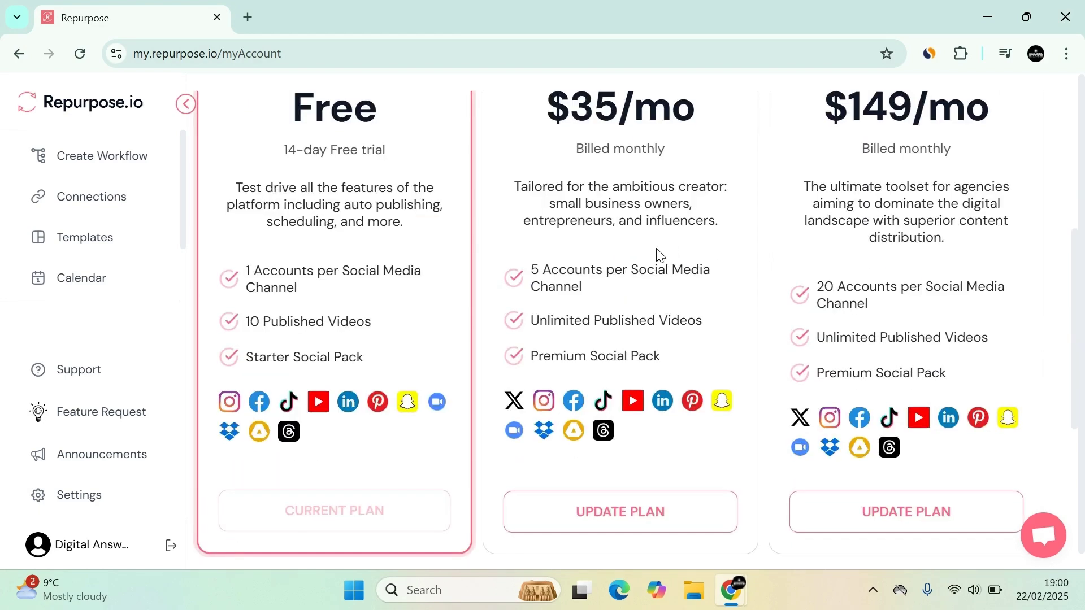
{"action": "scroll", "coordinate": [701, 301], "scroll_direction": "up", "scroll_amount": 2}
{"action": "scroll", "coordinate": [659, 318], "scroll_direction": "down", "scroll_amount": 2}
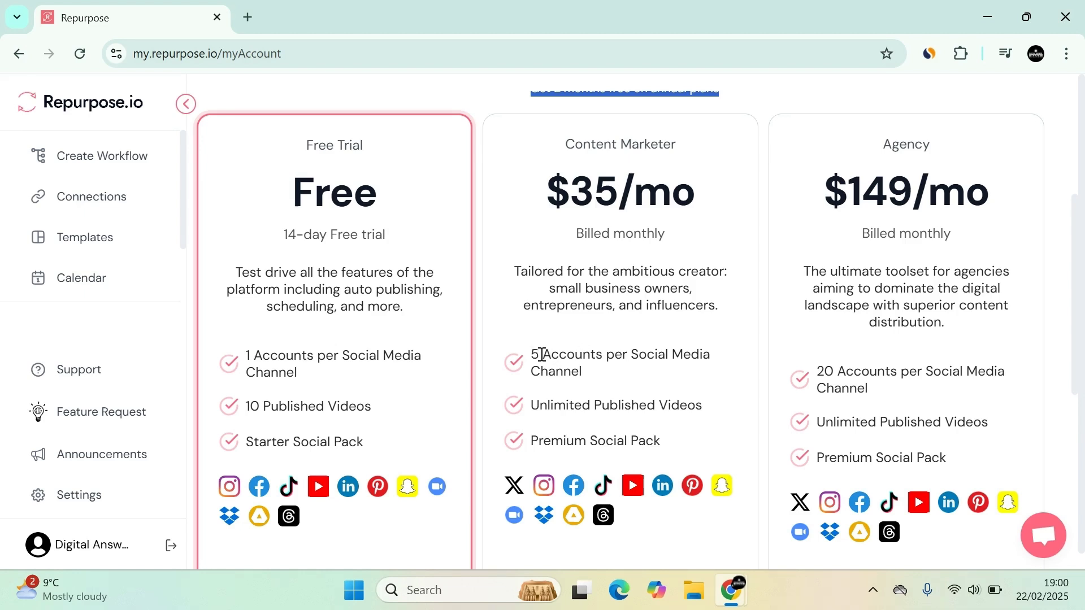
- Highlight the Content Marketer plan's published videos and Premium Social Pack features while reading through its inclusions
{"action": "left_click_drag", "start_coordinate": [541, 355], "coordinate": [691, 377]}
{"action": "left_click", "coordinate": [698, 380]}
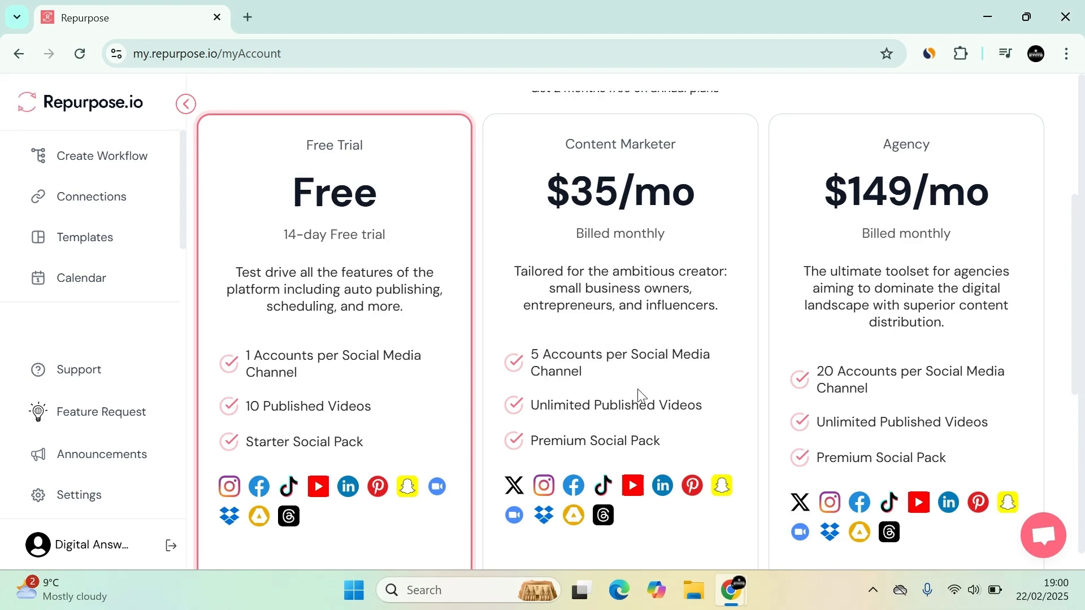
{"action": "left_click_drag", "start_coordinate": [574, 405], "coordinate": [718, 420]}
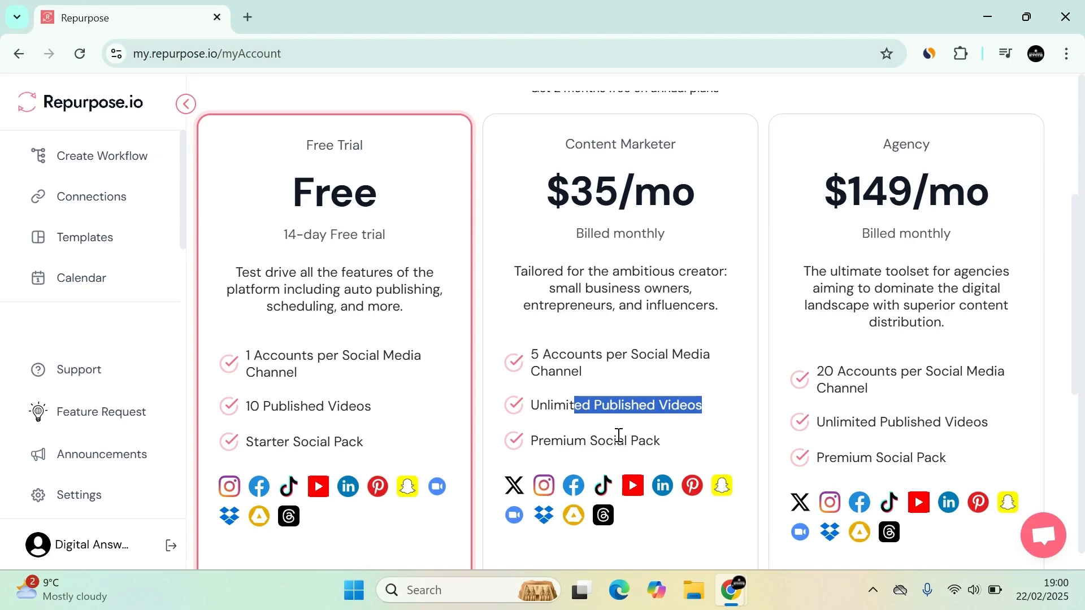
{"action": "left_click_drag", "start_coordinate": [564, 441], "coordinate": [696, 456]}
{"action": "scroll", "coordinate": [696, 451], "scroll_direction": "down", "scroll_amount": 4}
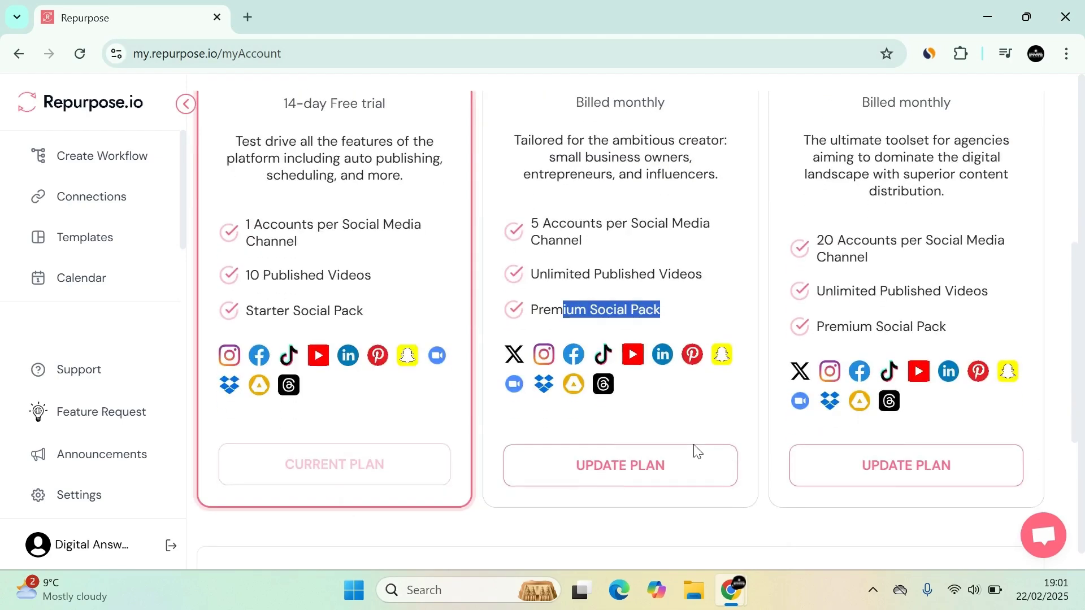
- Highlight the Agency plan's Premium Social Pack feature and view the customer testimonials below the plans
{"action": "scroll", "coordinate": [1015, 271], "scroll_direction": "up", "scroll_amount": 4}
{"action": "scroll", "coordinate": [879, 254], "scroll_direction": "down", "scroll_amount": 1}
{"action": "left_click_drag", "start_coordinate": [838, 291], "coordinate": [946, 343]}
{"action": "scroll", "coordinate": [519, 322], "scroll_direction": "down", "scroll_amount": 6}
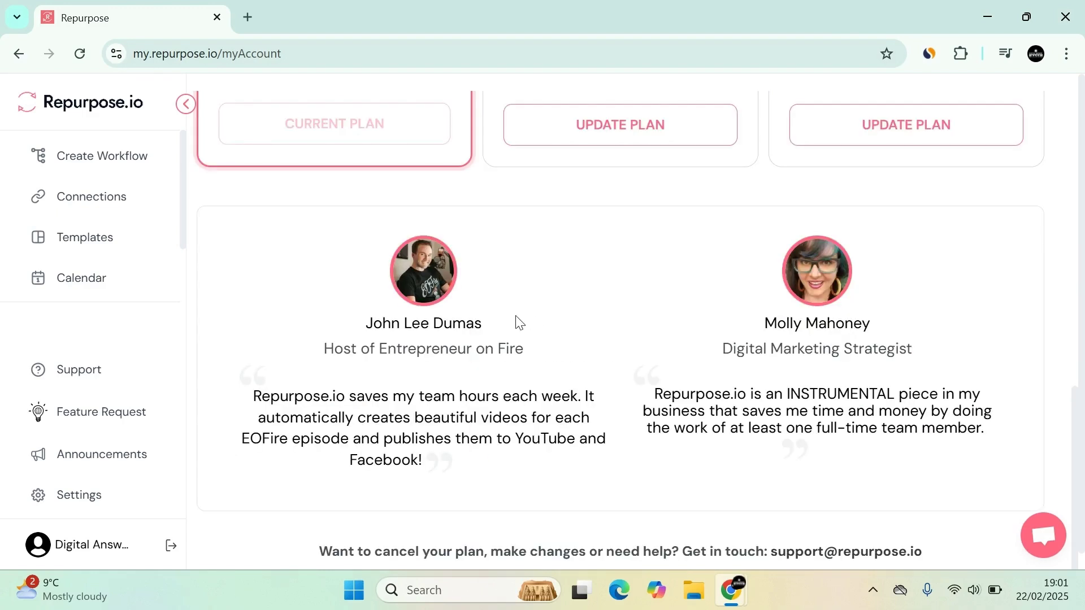
{"action": "scroll", "coordinate": [613, 334], "scroll_direction": "down", "scroll_amount": 1}
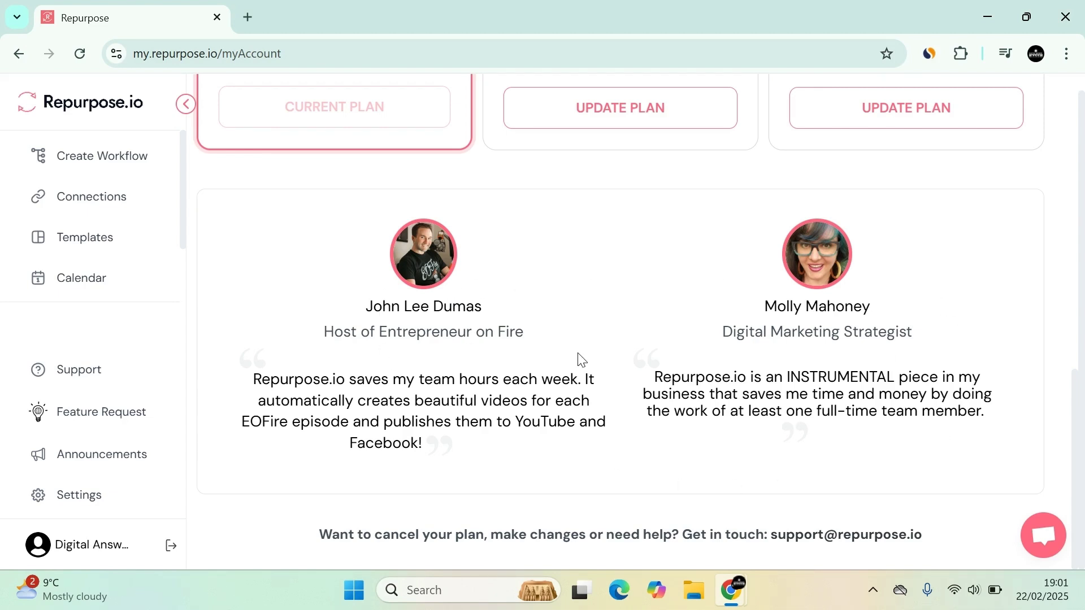
- Review the monthly plan cards again, from their prices and features down to the testimonials and support contact line
{"action": "scroll", "coordinate": [582, 359], "scroll_direction": "up", "scroll_amount": 9}
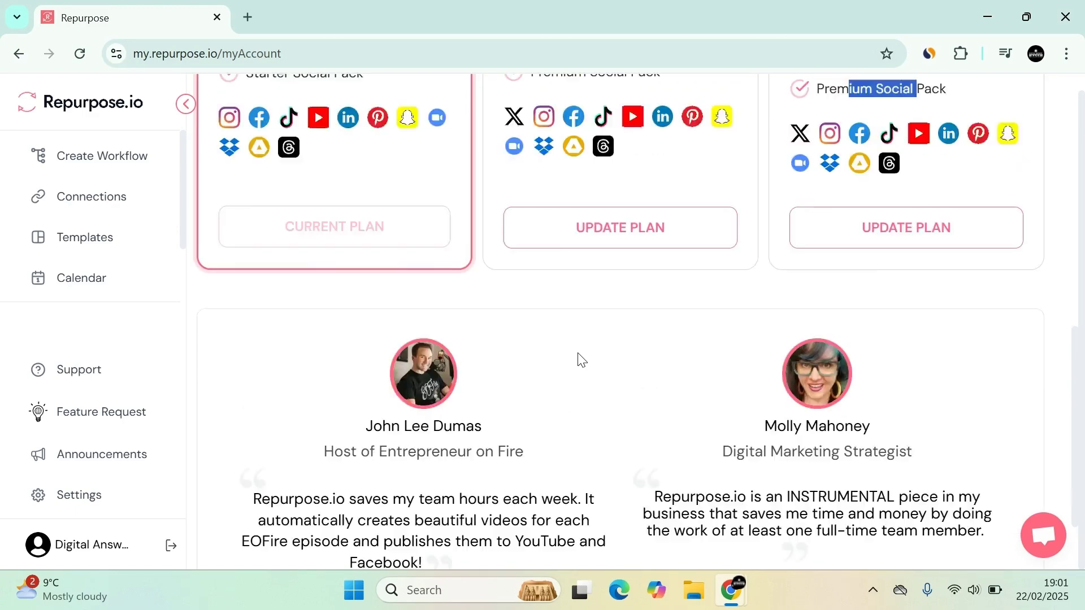
{"action": "scroll", "coordinate": [582, 358], "scroll_direction": "down", "scroll_amount": 1}
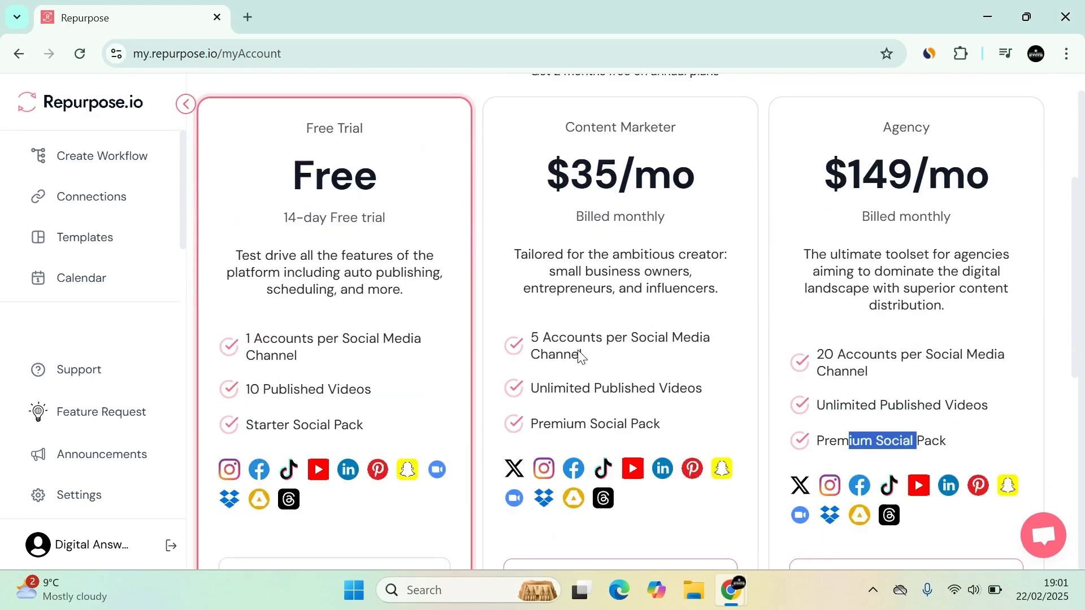
{"action": "scroll", "coordinate": [579, 354], "scroll_direction": "down", "scroll_amount": 1}
{"action": "scroll", "coordinate": [580, 357], "scroll_direction": "up", "scroll_amount": 1}
{"action": "scroll", "coordinate": [579, 339], "scroll_direction": "down", "scroll_amount": 4}
{"action": "scroll", "coordinate": [473, 325], "scroll_direction": "up", "scroll_amount": 7}
{"action": "scroll", "coordinate": [439, 303], "scroll_direction": "down", "scroll_amount": 7}
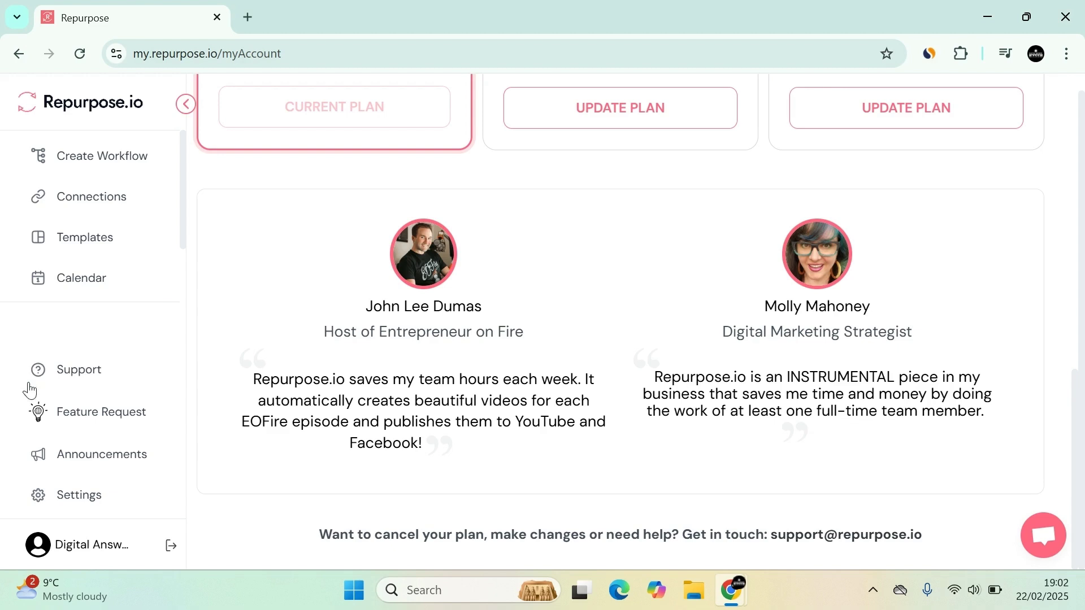
- View the profile settings, and return to the Connections page
{"action": "left_click", "coordinate": [62, 495]}
{"action": "left_click", "coordinate": [19, 53]}
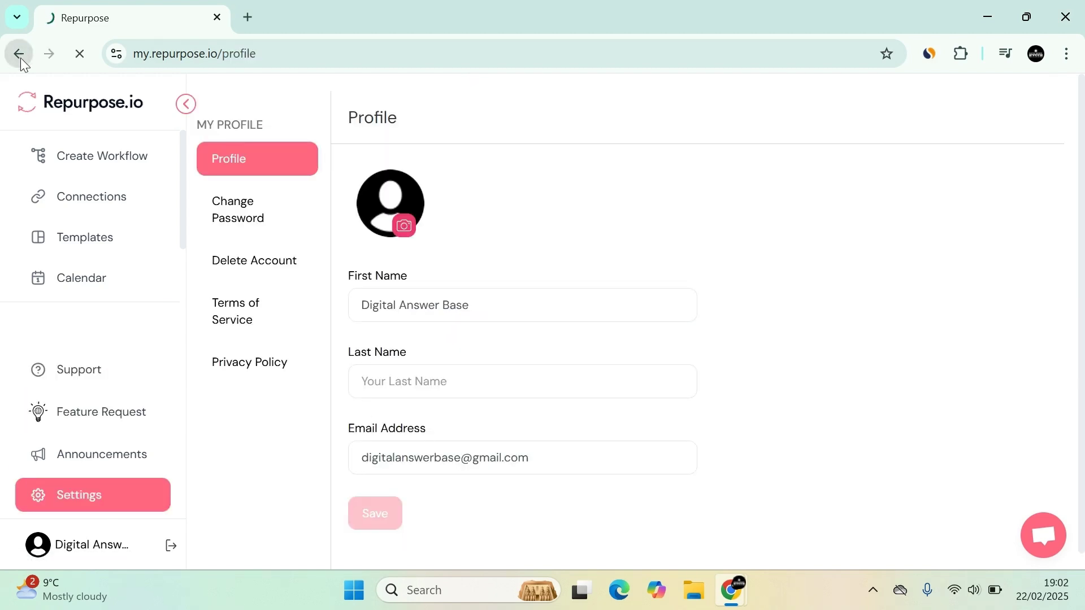
- Check the site's January 2025 monthly visits in the Similarweb extension, skipping its rating request, and close the extension
{"action": "left_click", "coordinate": [929, 54]}
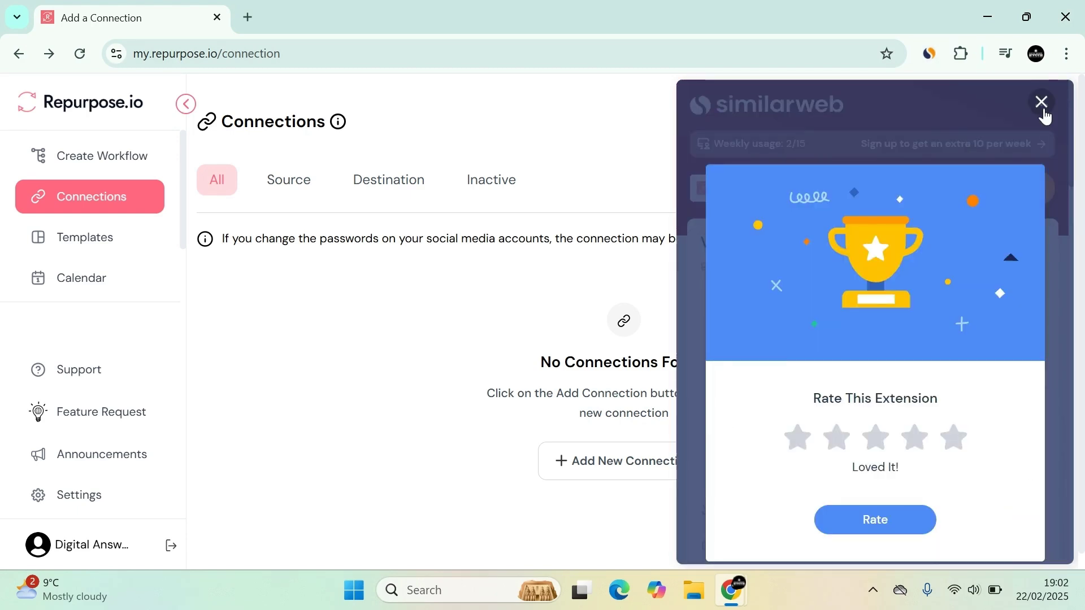
{"action": "left_click", "coordinate": [1041, 103]}
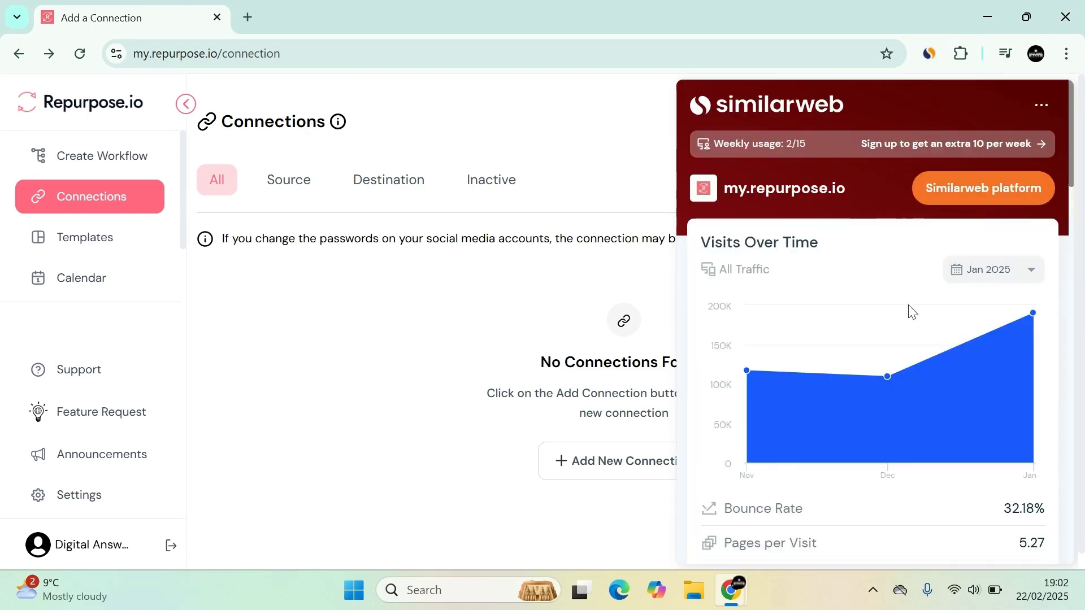
{"action": "mouse_move", "coordinate": [1032, 315]}
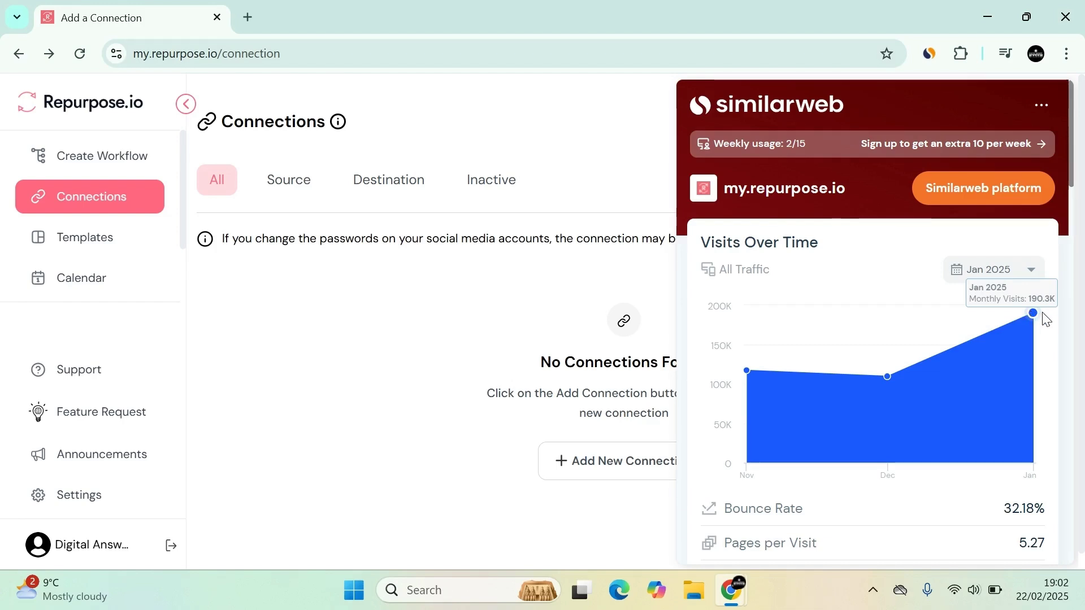
{"action": "left_click", "coordinate": [545, 123]}
{"action": "scroll", "coordinate": [274, 227], "scroll_direction": "down", "scroll_amount": 1}
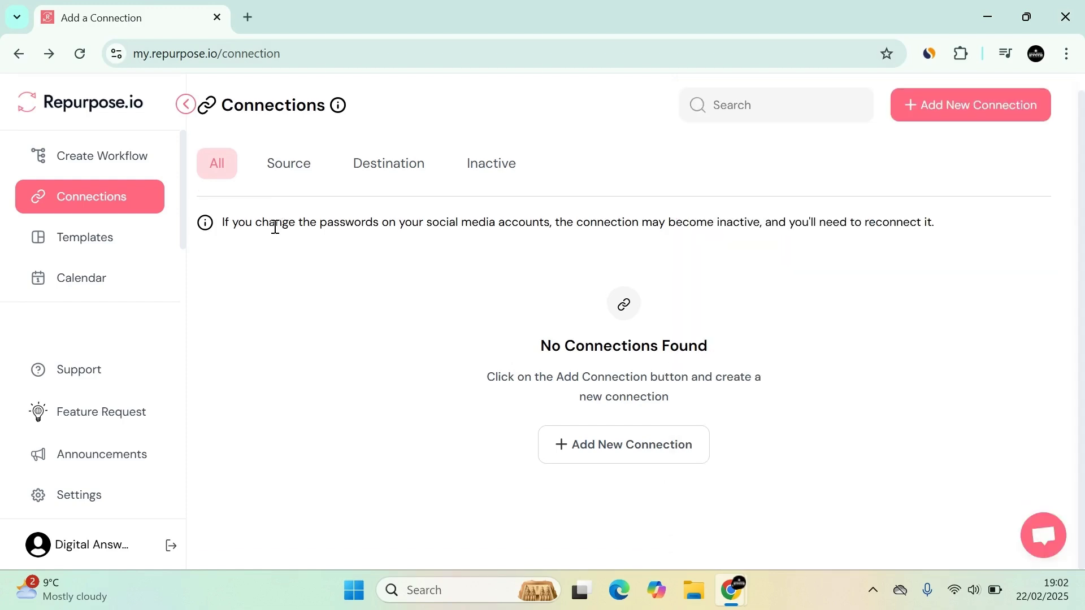
{"action": "scroll", "coordinate": [274, 228], "scroll_direction": "up", "scroll_amount": 1}
{"action": "scroll", "coordinate": [98, 244], "scroll_direction": "down", "scroll_amount": 2}
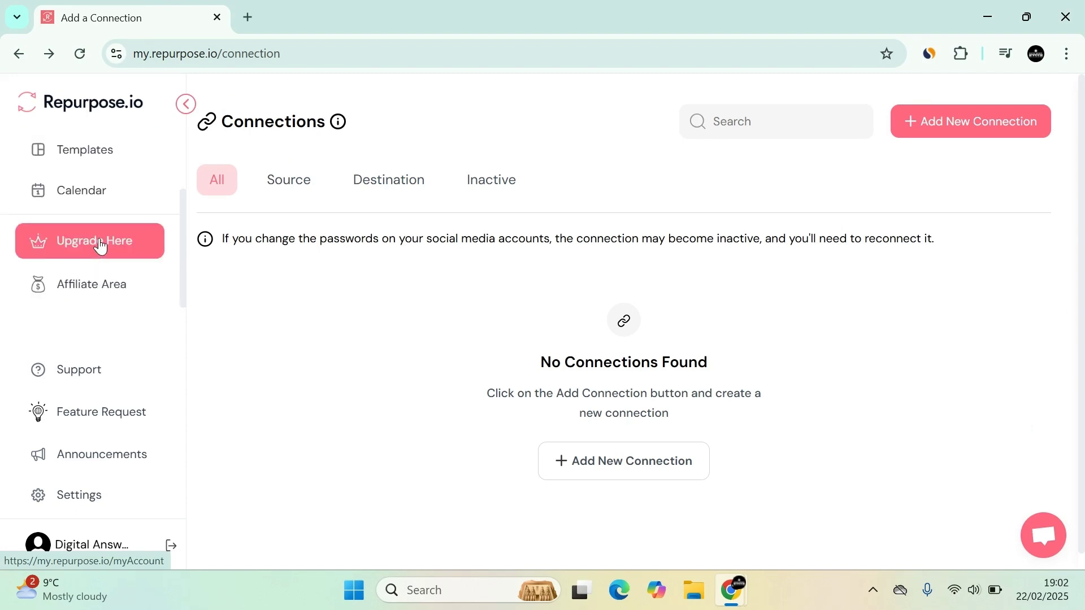
{"action": "scroll", "coordinate": [220, 270], "scroll_direction": "down", "scroll_amount": 1}
{"action": "scroll", "coordinate": [283, 248], "scroll_direction": "up", "scroll_amount": 1}
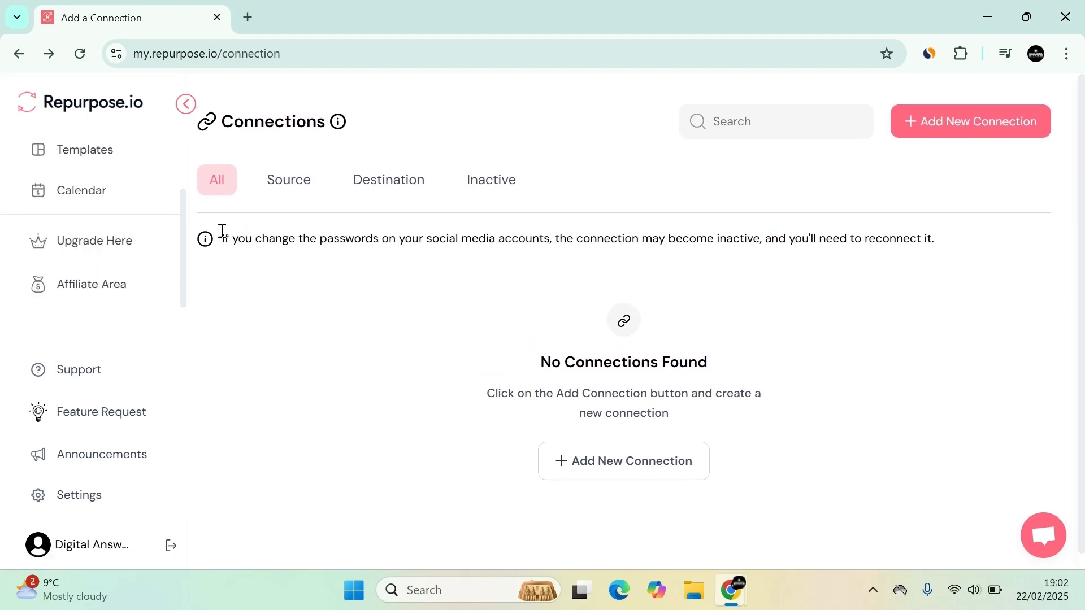
{"action": "scroll", "coordinate": [184, 182], "scroll_direction": "up", "scroll_amount": 2}
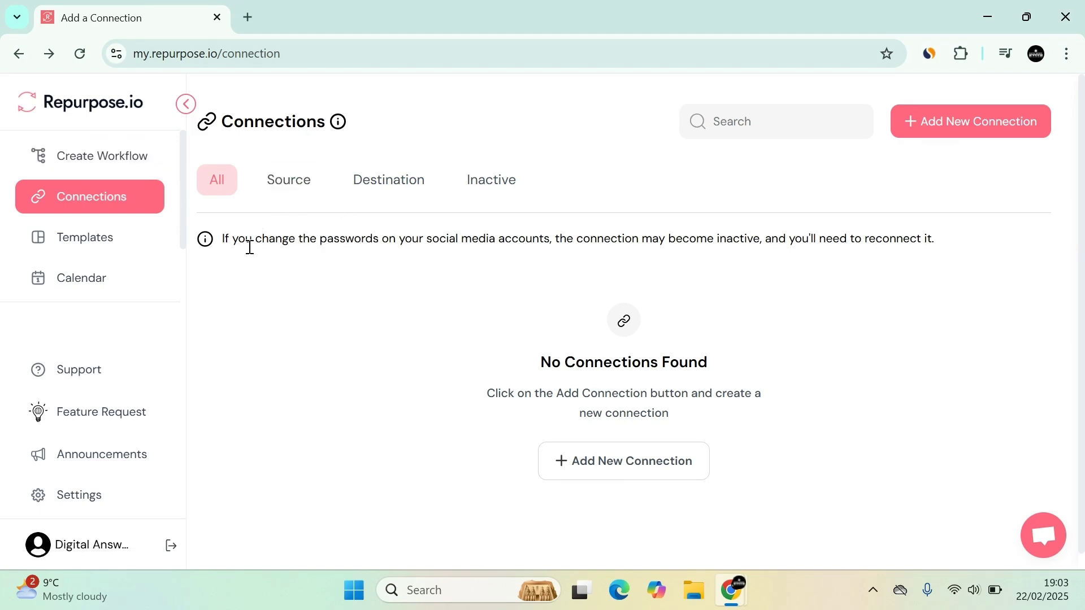
{"action": "scroll", "coordinate": [125, 329], "scroll_direction": "down", "scroll_amount": 1}
{"action": "scroll", "coordinate": [133, 302], "scroll_direction": "up", "scroll_amount": 1}
- Minimize the browser window to show the desktop
{"action": "left_click", "coordinate": [988, 17]}
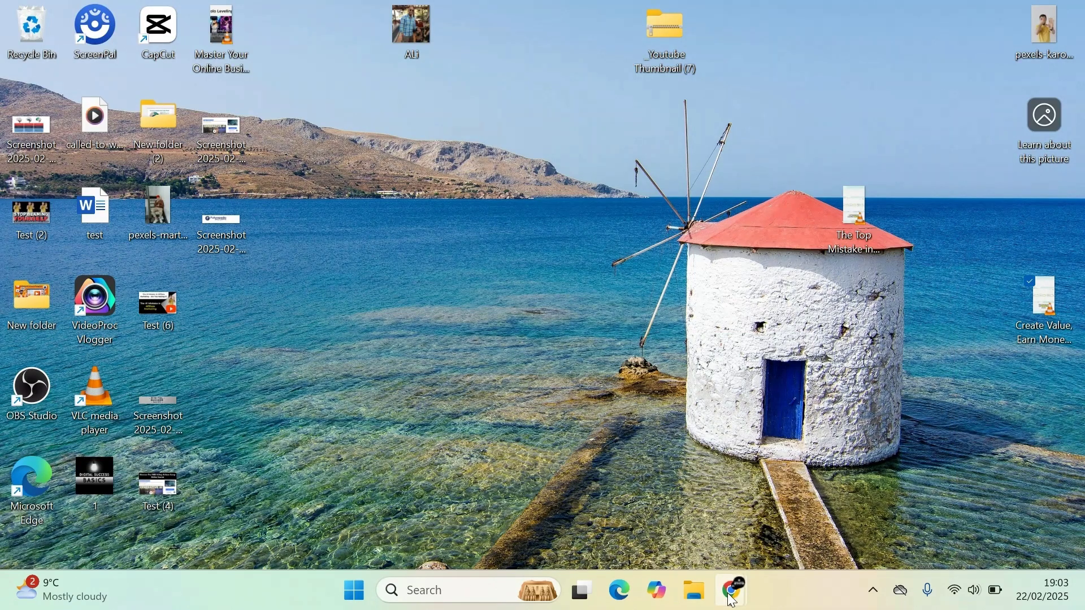
{"action": "mouse_move", "coordinate": [732, 588]}
{"action": "left_click", "coordinate": [586, 513]}
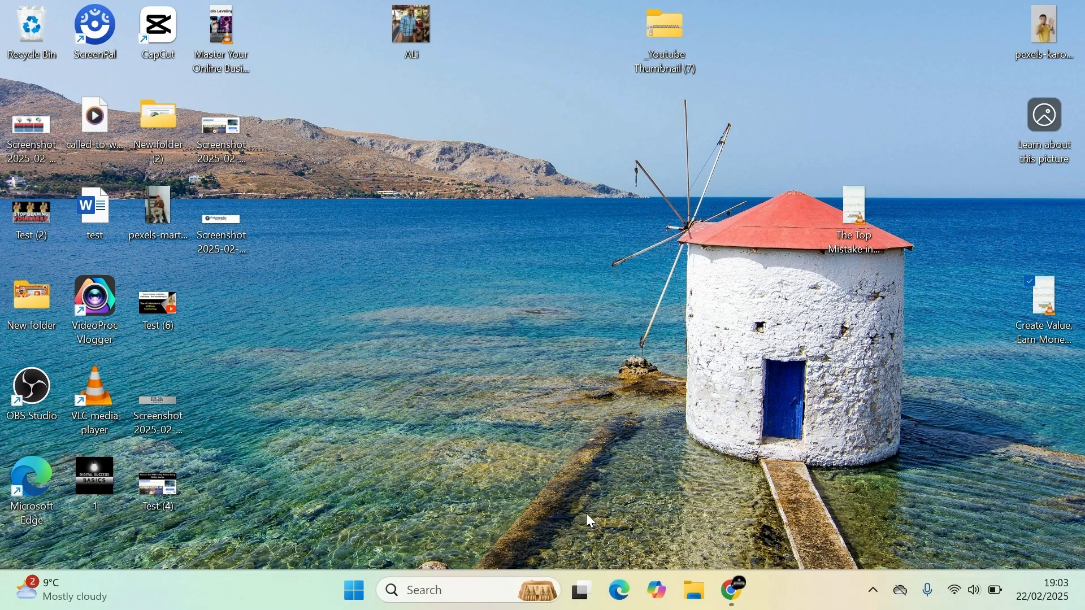